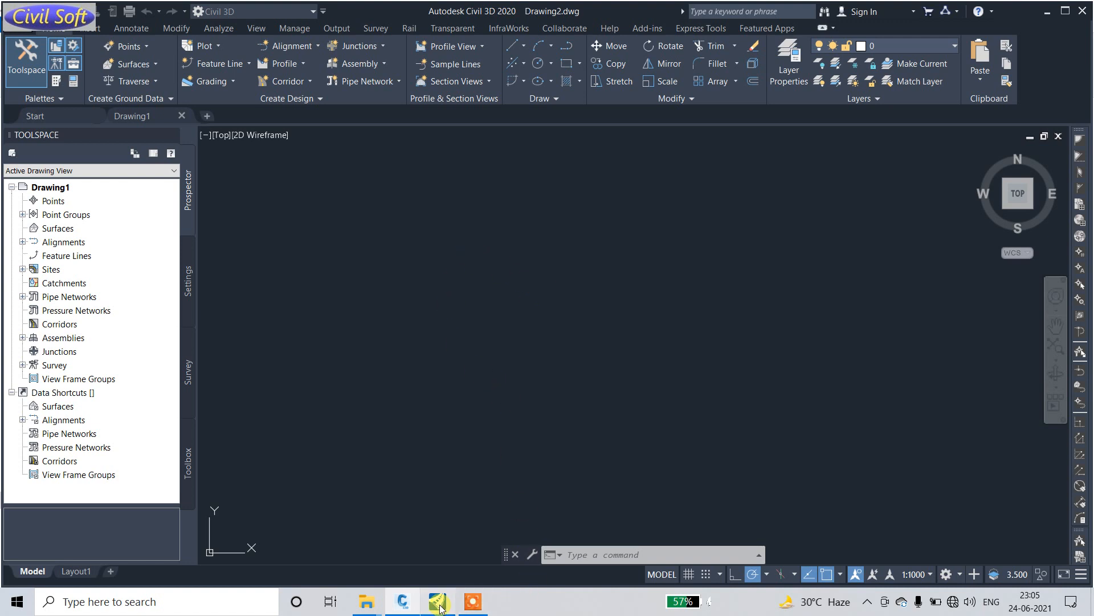
{"action": "left_click", "coordinate": [438, 602]}
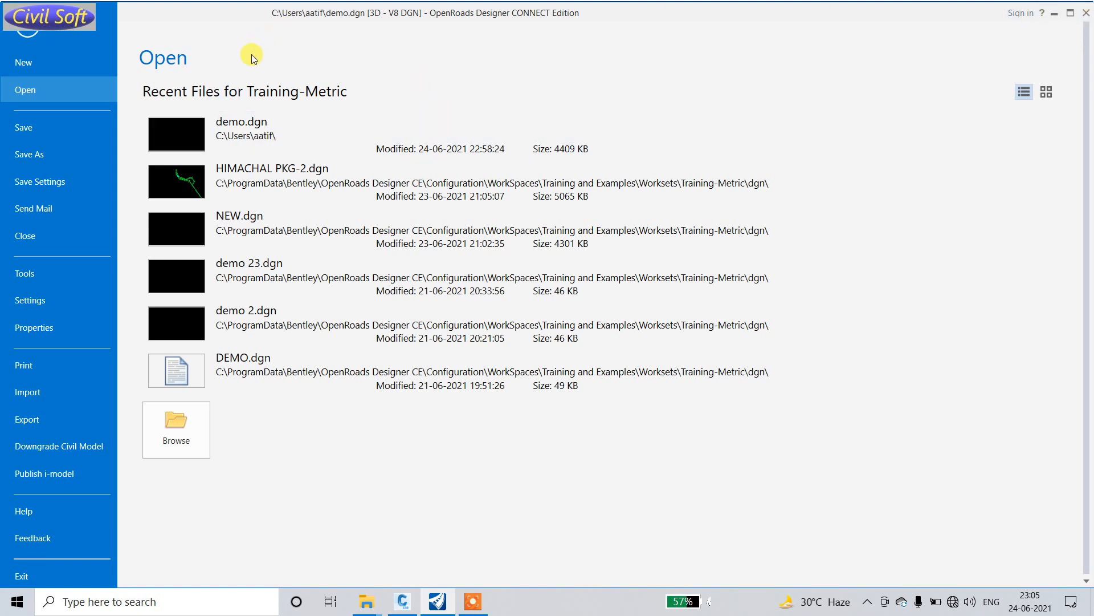
{"action": "left_click", "coordinate": [1052, 13]}
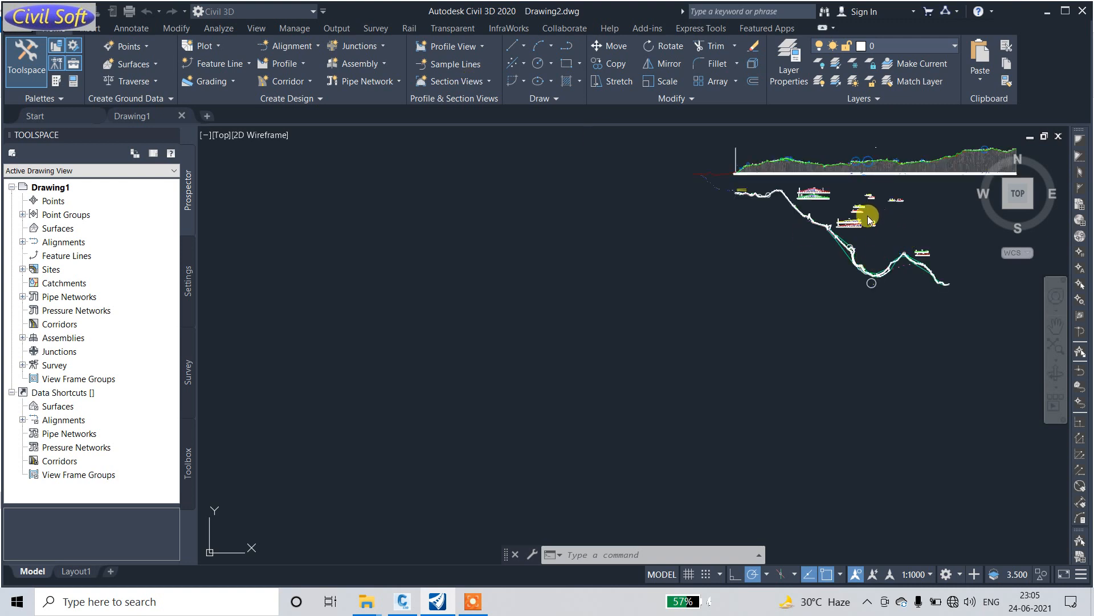
- Examine the road alignment in plan and the smaller profile views beside it in Drawing2
{"action": "middle_click_drag", "start_coordinate": [867, 219], "coordinate": [672, 286]}
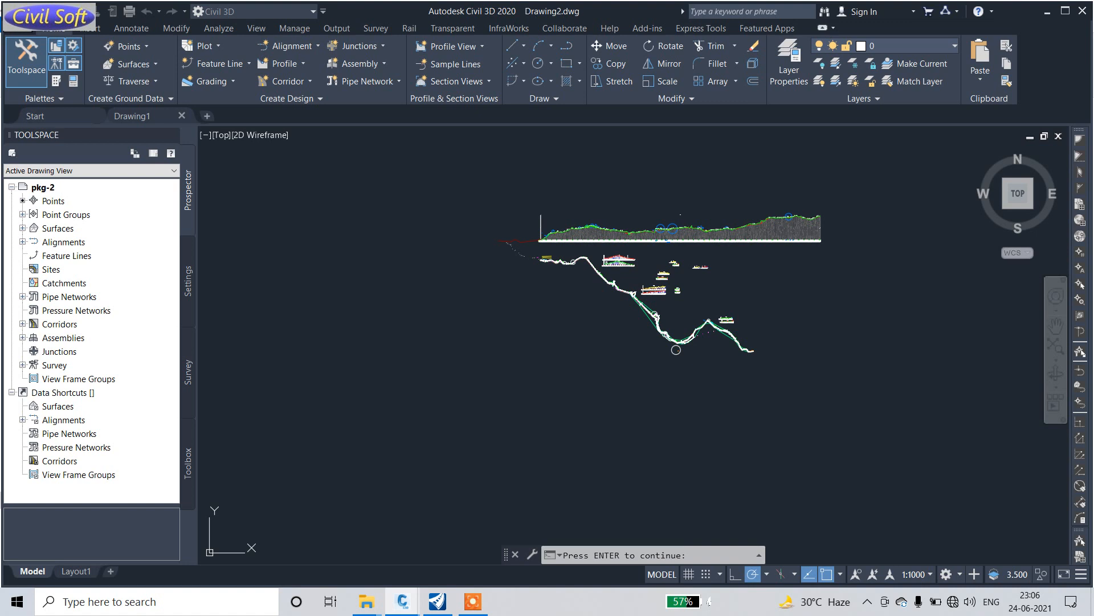
{"action": "left_click", "coordinate": [601, 308]}
{"action": "scroll", "coordinate": [610, 317], "scroll_direction": "up", "scroll_amount": 5}
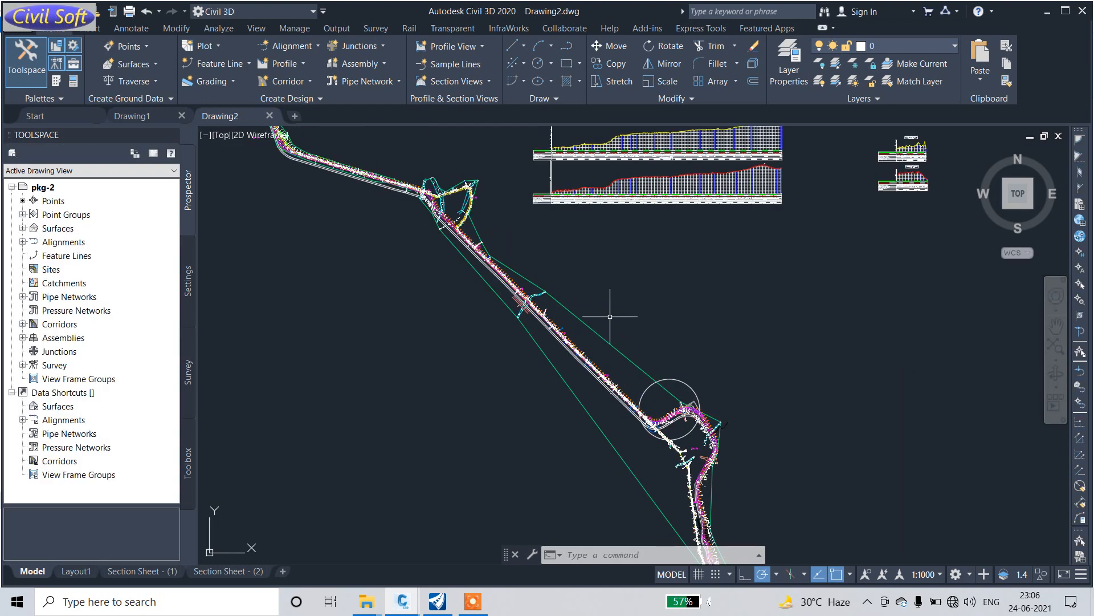
{"action": "scroll", "coordinate": [610, 316], "scroll_direction": "up", "scroll_amount": 6}
{"action": "scroll", "coordinate": [689, 274], "scroll_direction": "up", "scroll_amount": 2}
{"action": "scroll", "coordinate": [688, 274], "scroll_direction": "down", "scroll_amount": 10}
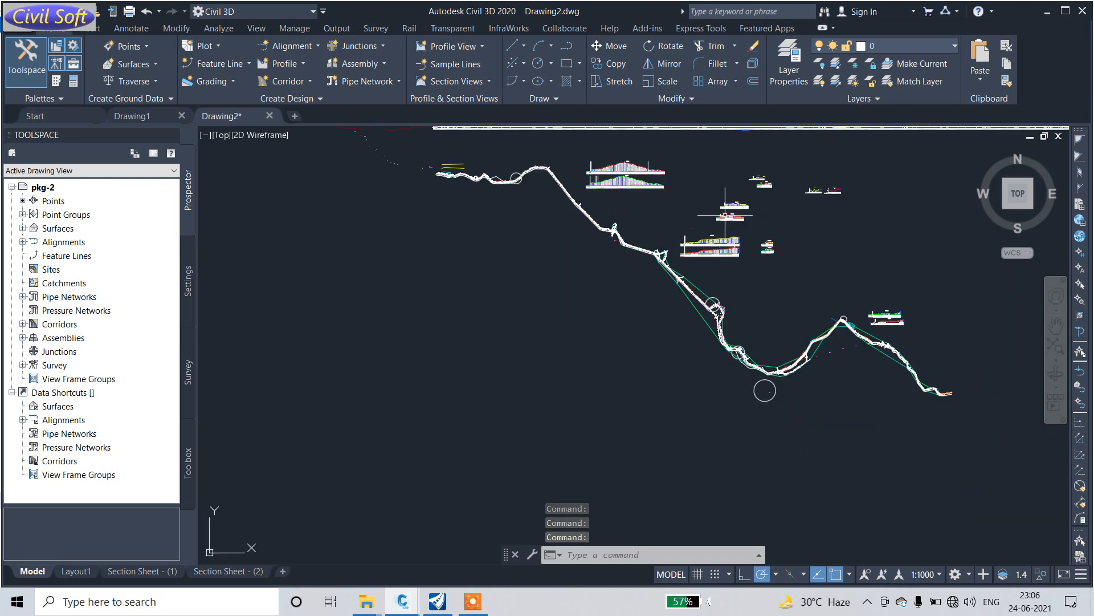
{"action": "scroll", "coordinate": [725, 219], "scroll_direction": "down", "scroll_amount": 3}
{"action": "scroll", "coordinate": [746, 196], "scroll_direction": "up", "scroll_amount": 4}
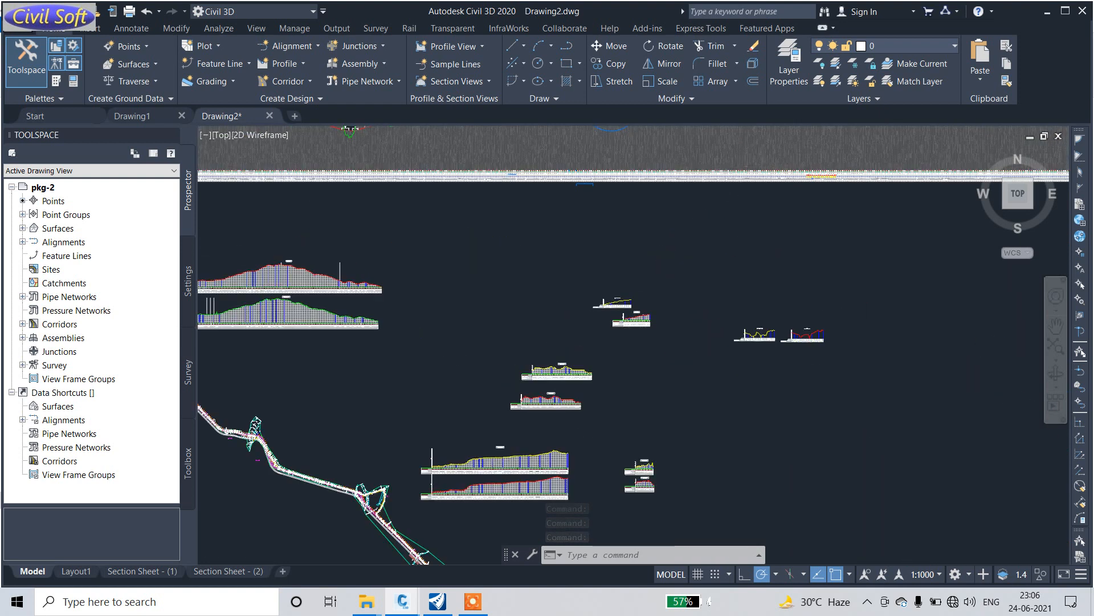
{"action": "scroll", "coordinate": [754, 181], "scroll_direction": "down", "scroll_amount": 5}
- Examine the long main road profile and its data bands, including levels, cut and fill, geometry, superelevation and chainage
{"action": "scroll", "coordinate": [796, 154], "scroll_direction": "up", "scroll_amount": 3}
{"action": "scroll", "coordinate": [798, 155], "scroll_direction": "up", "scroll_amount": 2}
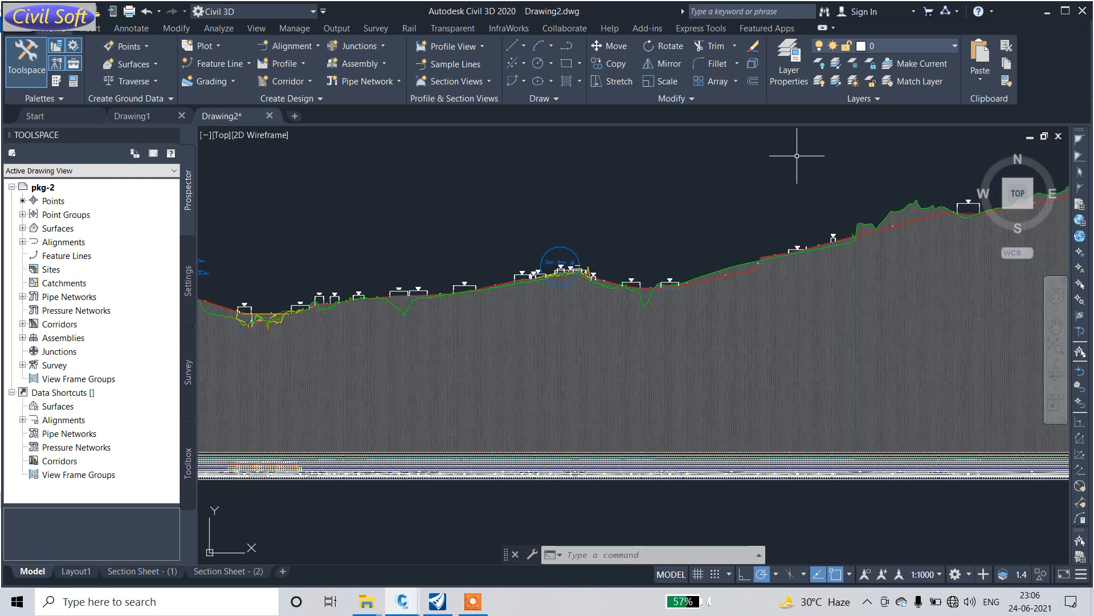
{"action": "scroll", "coordinate": [821, 151], "scroll_direction": "down", "scroll_amount": 4}
{"action": "scroll", "coordinate": [527, 191], "scroll_direction": "up", "scroll_amount": 5}
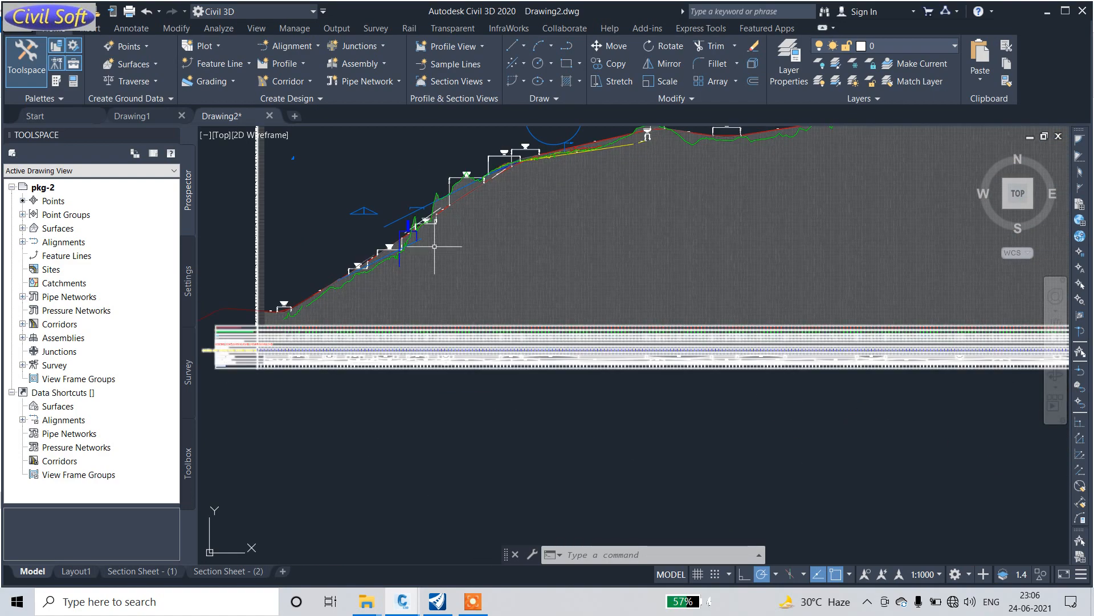
{"action": "scroll", "coordinate": [334, 310], "scroll_direction": "up", "scroll_amount": 3}
{"action": "scroll", "coordinate": [359, 310], "scroll_direction": "down", "scroll_amount": 3}
{"action": "scroll", "coordinate": [245, 354], "scroll_direction": "up", "scroll_amount": 4}
{"action": "scroll", "coordinate": [244, 359], "scroll_direction": "down", "scroll_amount": 5}
{"action": "scroll", "coordinate": [228, 296], "scroll_direction": "up", "scroll_amount": 3}
{"action": "scroll", "coordinate": [228, 292], "scroll_direction": "up", "scroll_amount": 1}
{"action": "scroll", "coordinate": [240, 302], "scroll_direction": "down", "scroll_amount": 3}
{"action": "scroll", "coordinate": [256, 316], "scroll_direction": "up", "scroll_amount": 4}
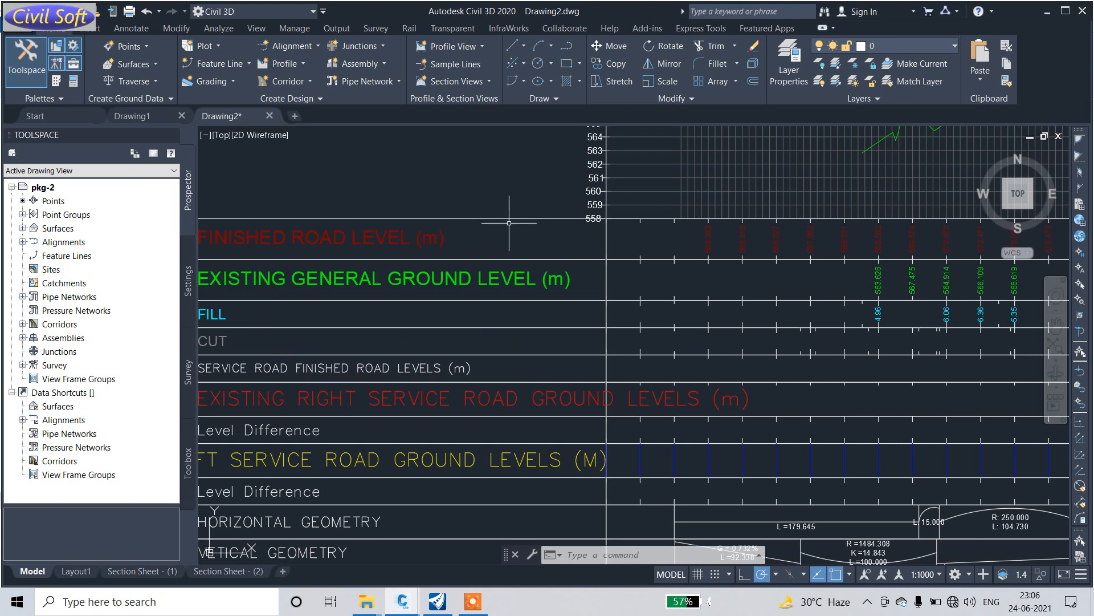
{"action": "scroll", "coordinate": [702, 250], "scroll_direction": "up", "scroll_amount": 3}
{"action": "scroll", "coordinate": [696, 238], "scroll_direction": "down", "scroll_amount": 6}
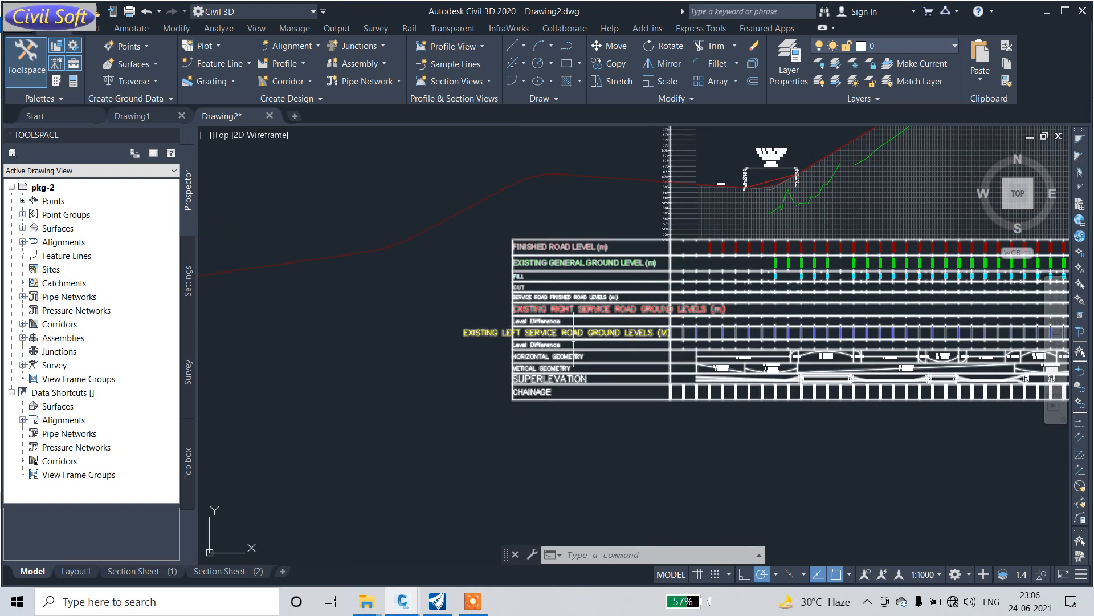
{"action": "scroll", "coordinate": [555, 368], "scroll_direction": "up", "scroll_amount": 7}
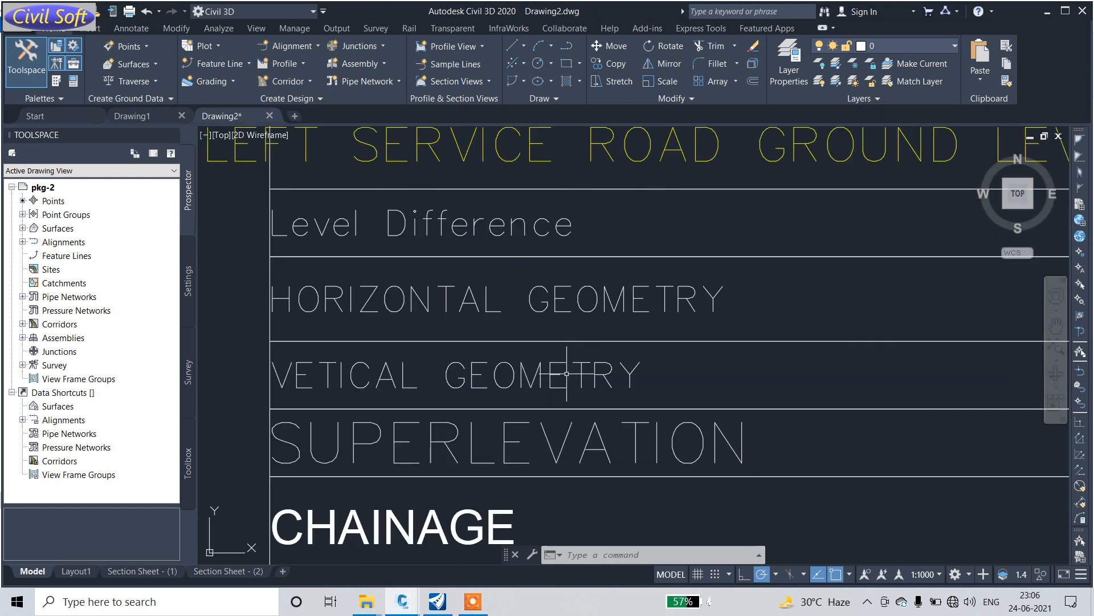
{"action": "scroll", "coordinate": [570, 377], "scroll_direction": "down", "scroll_amount": 7}
{"action": "scroll", "coordinate": [578, 383], "scroll_direction": "down", "scroll_amount": 10}
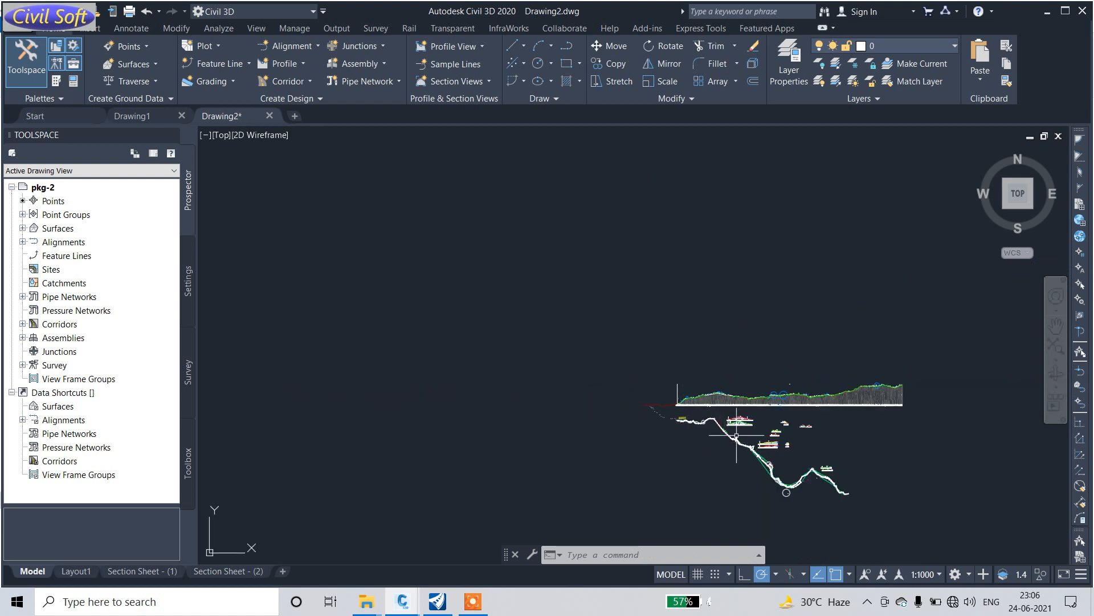
{"action": "scroll", "coordinate": [737, 435], "scroll_direction": "up", "scroll_amount": 5}
{"action": "scroll", "coordinate": [696, 428], "scroll_direction": "down", "scroll_amount": 6}
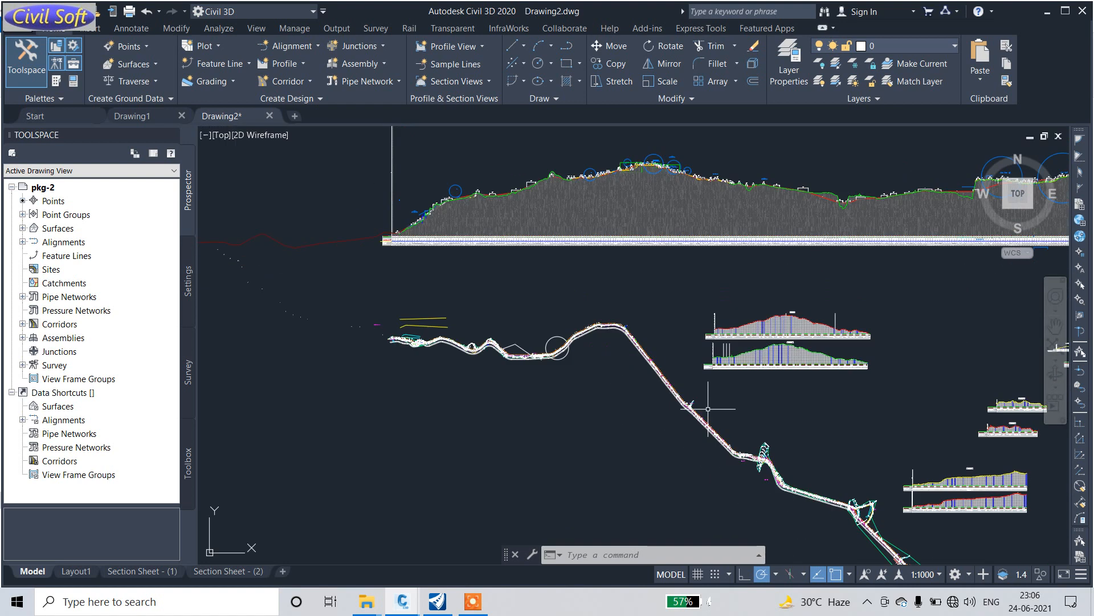
{"action": "scroll", "coordinate": [749, 369], "scroll_direction": "down", "scroll_amount": 6}
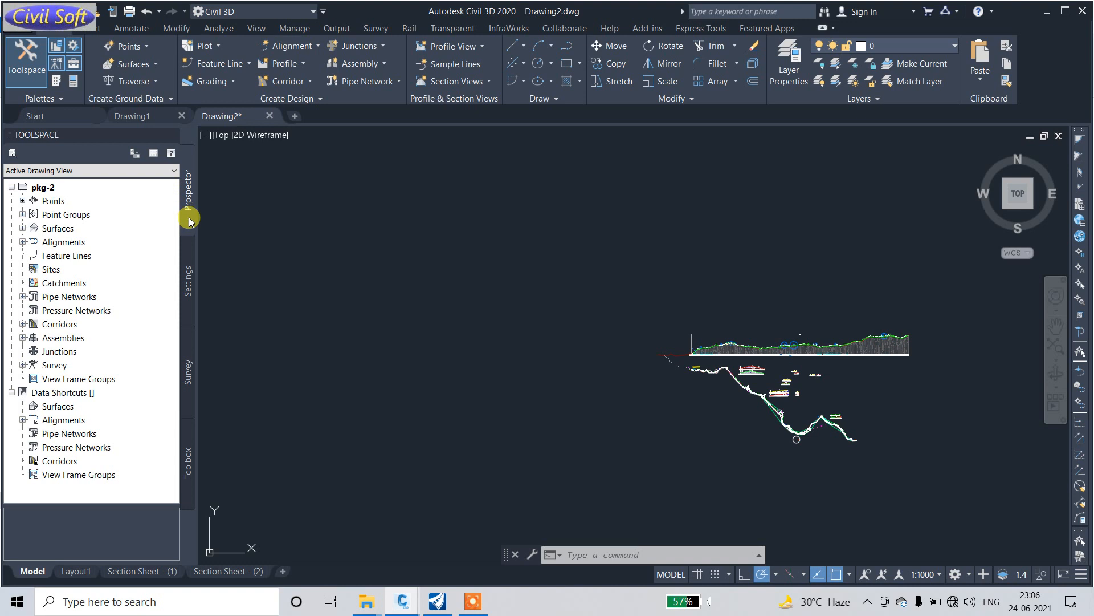
- Export the drawing's points to a Text/Template/Extract File (*.txt) named "pkg-a point" on the Desktop
{"action": "left_click", "coordinate": [36, 202]}
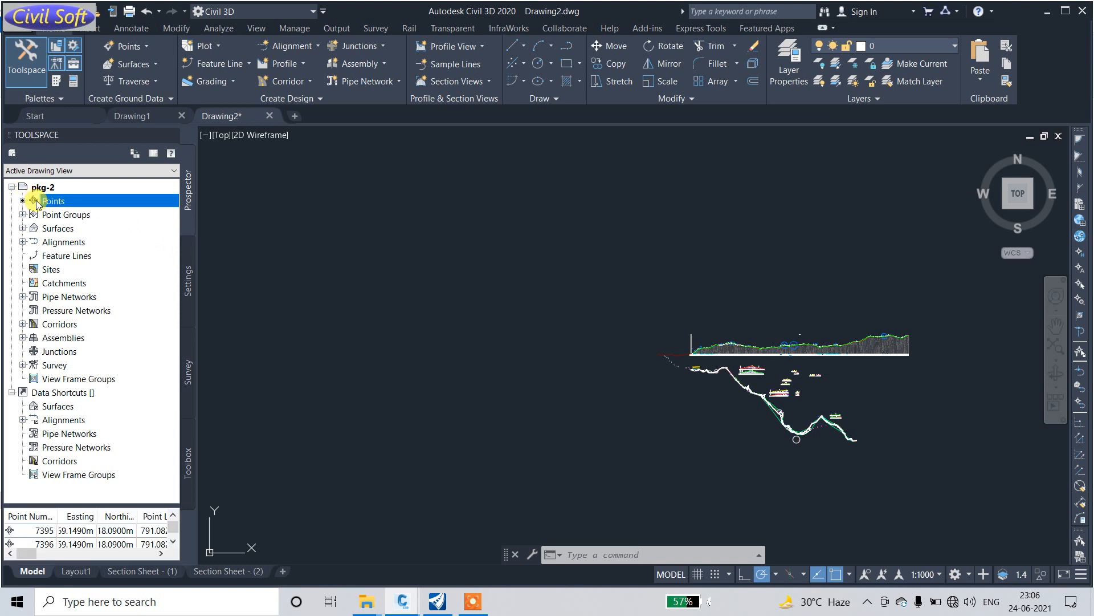
{"action": "right_click", "coordinate": [39, 201]}
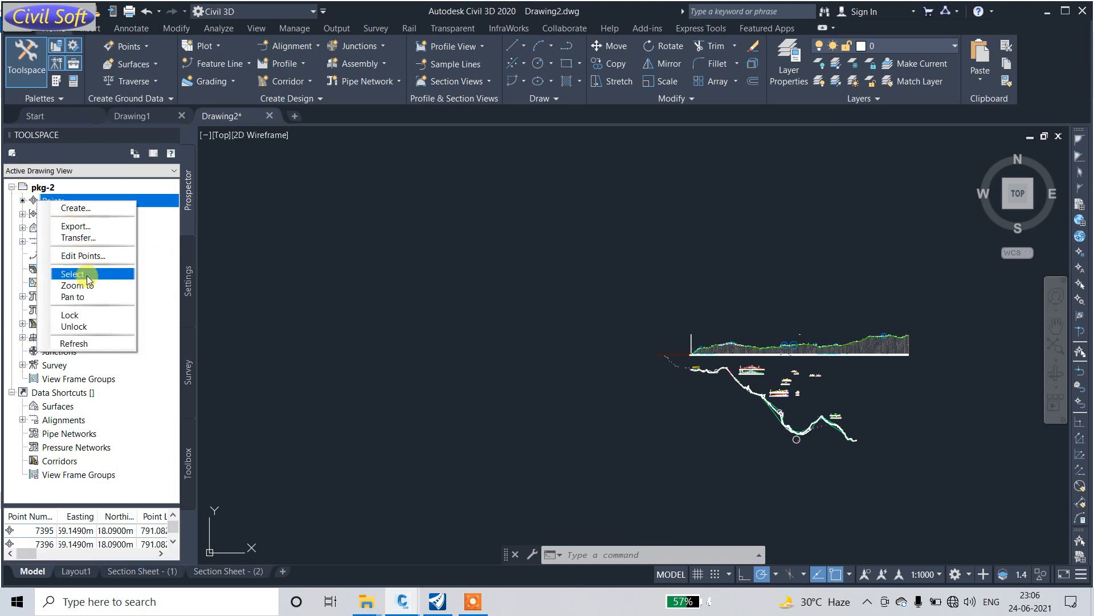
{"action": "left_click", "coordinate": [94, 227]}
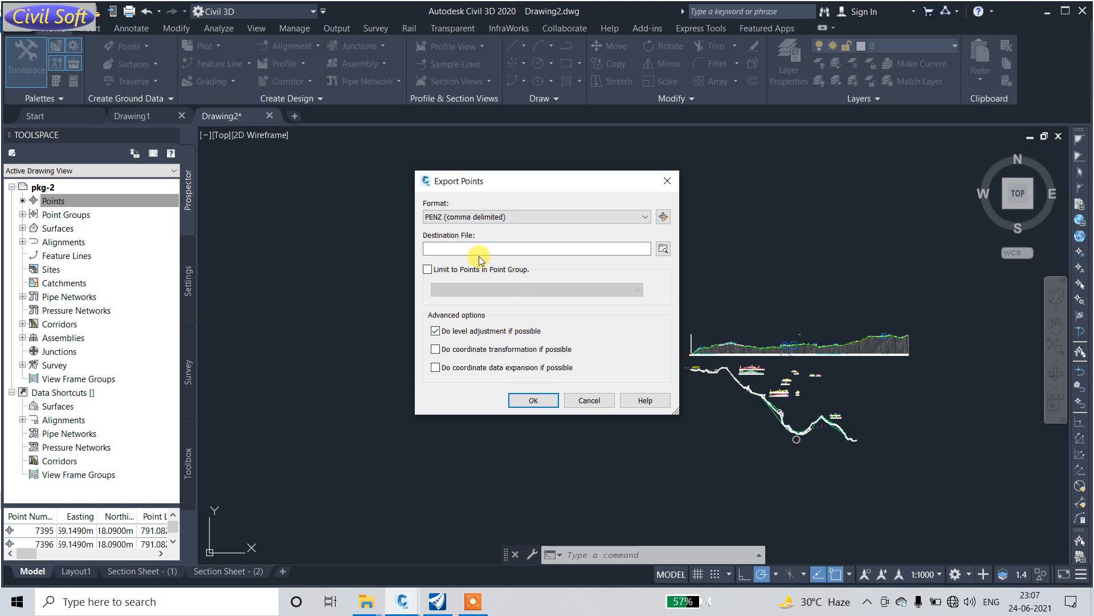
{"action": "left_click", "coordinate": [533, 401]}
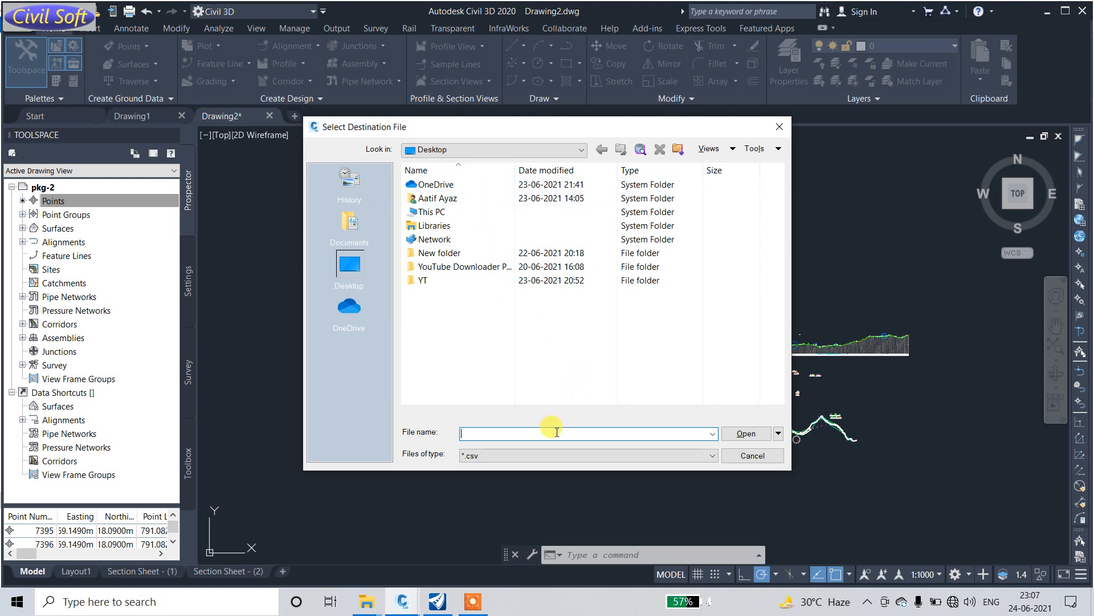
{"action": "type", "text": "pkg-a point"}
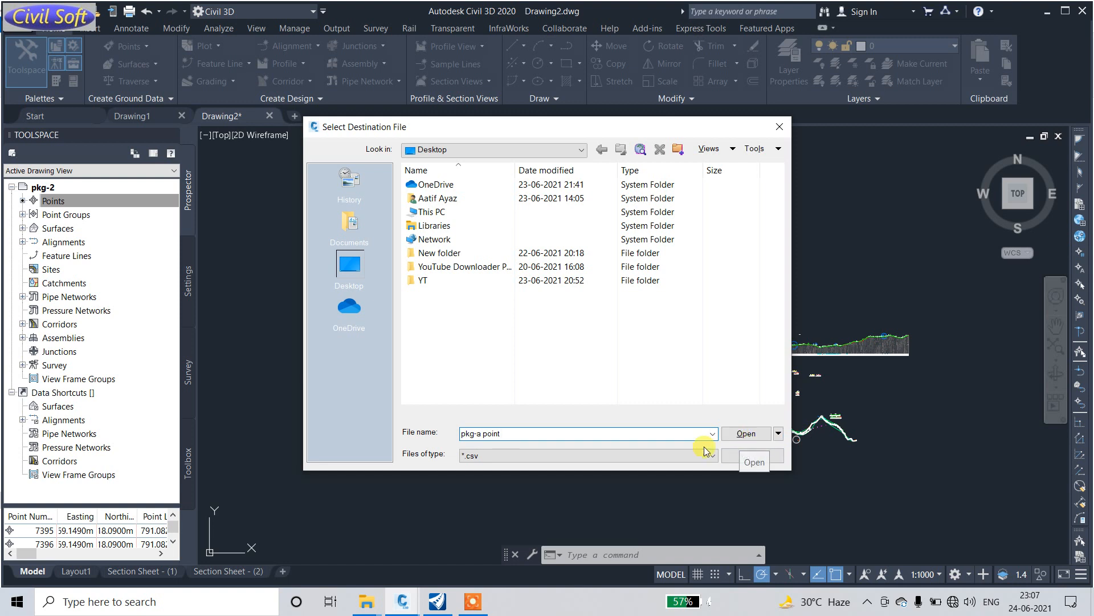
{"action": "left_click", "coordinate": [569, 462]}
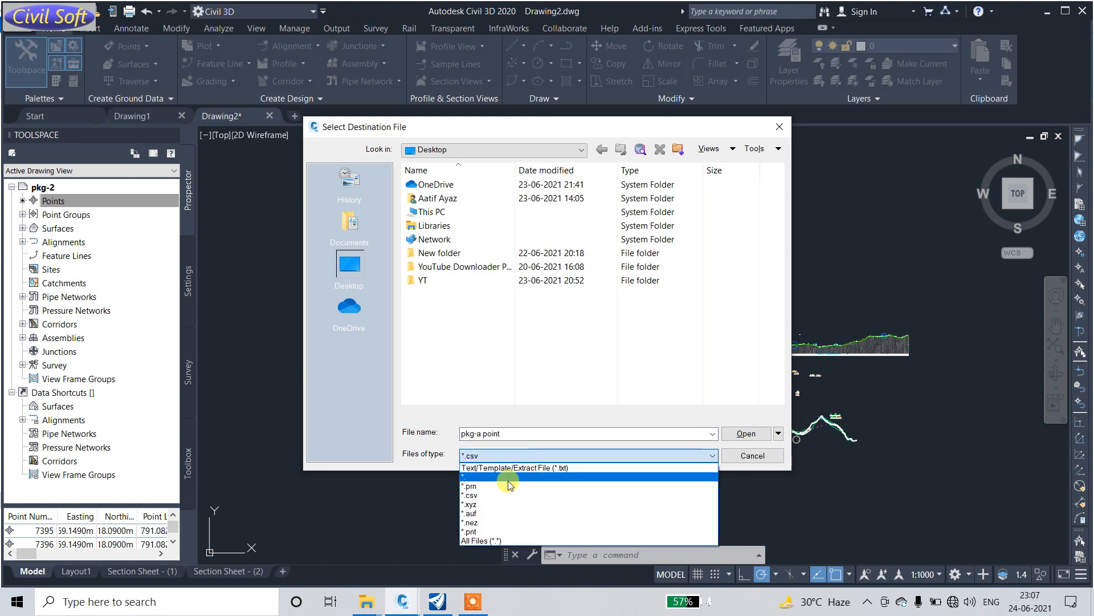
{"action": "left_click", "coordinate": [497, 468]}
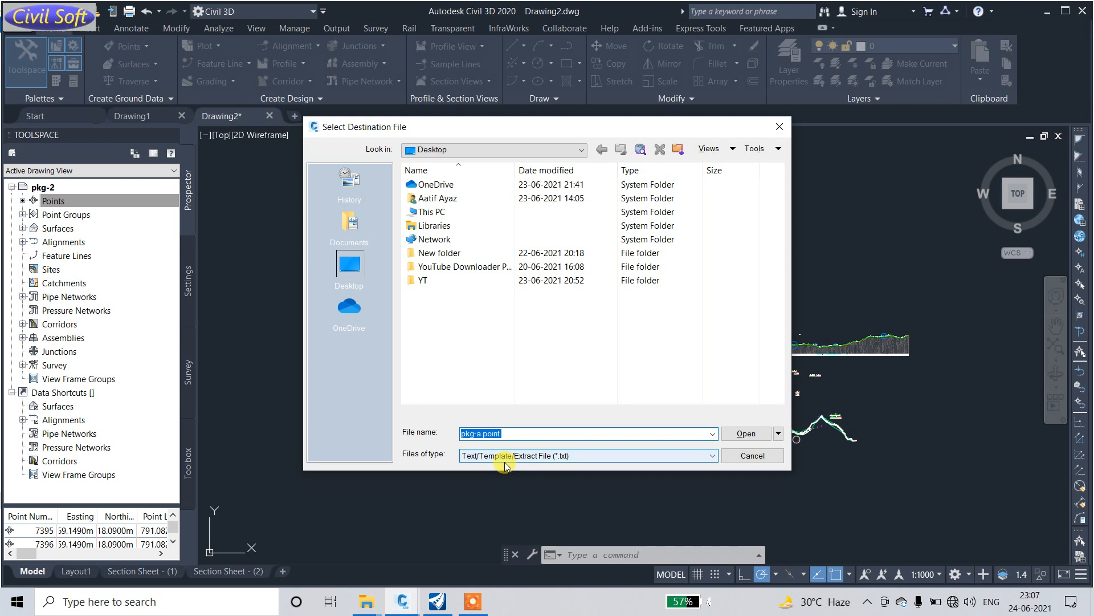
{"action": "left_click", "coordinate": [534, 456]}
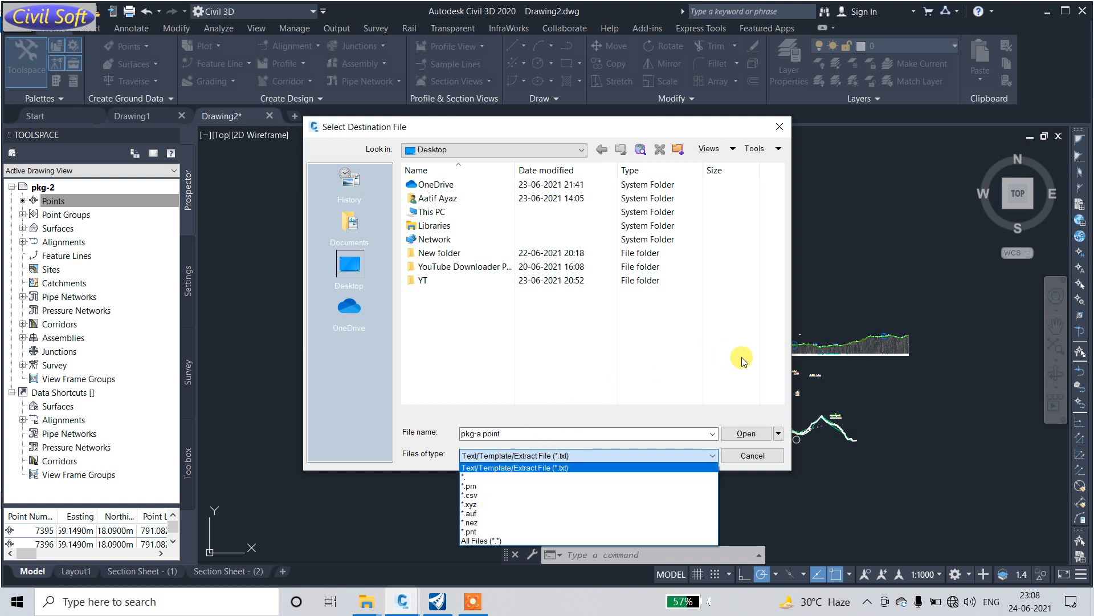
{"action": "left_click", "coordinate": [513, 467]}
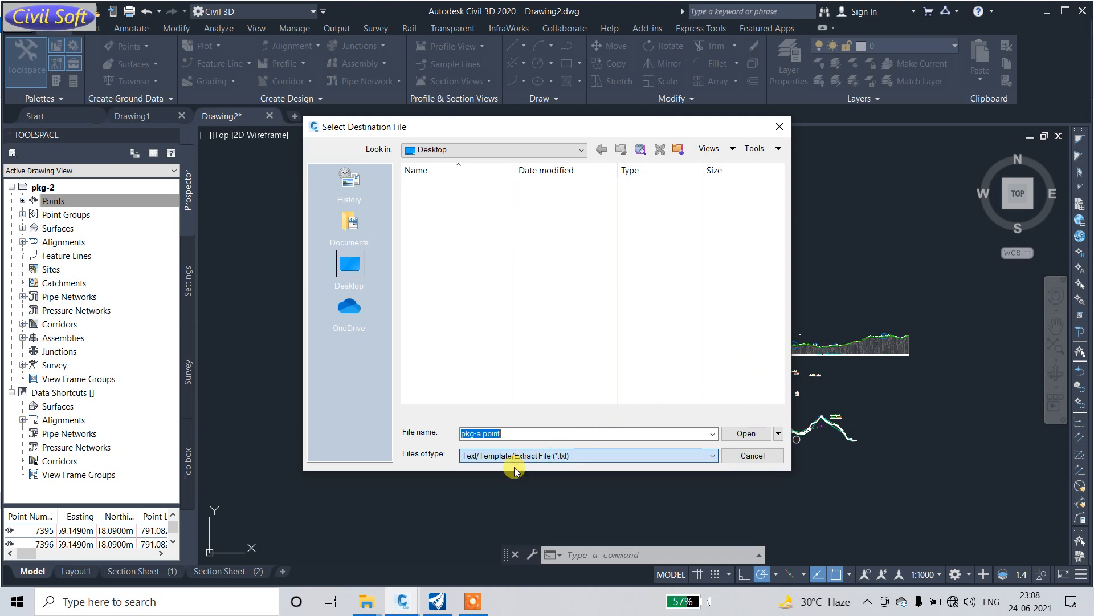
{"action": "left_click", "coordinate": [744, 434]}
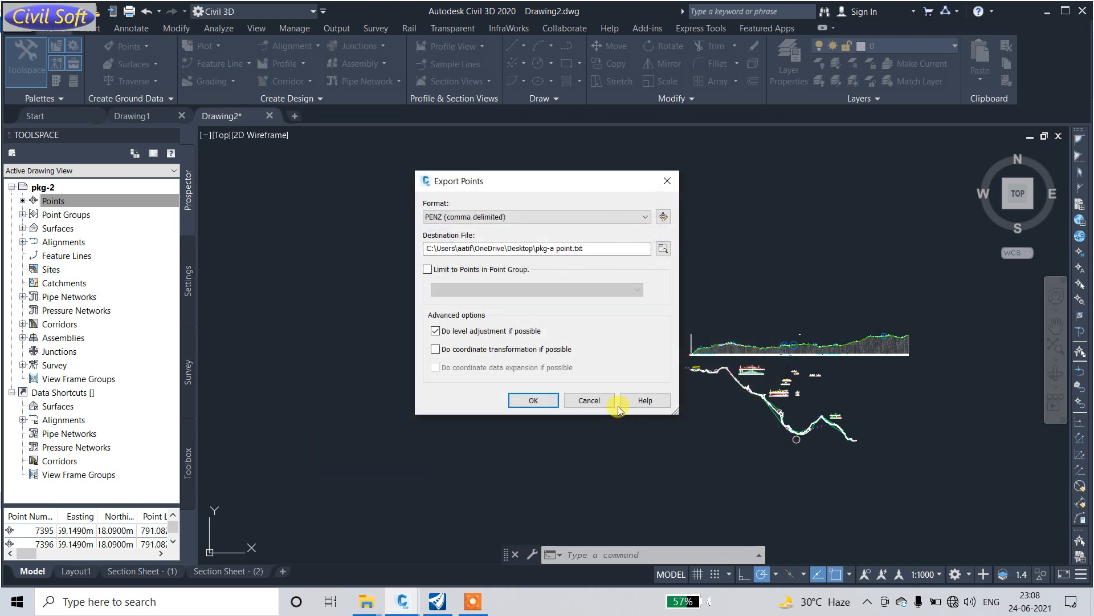
{"action": "left_click", "coordinate": [533, 400]}
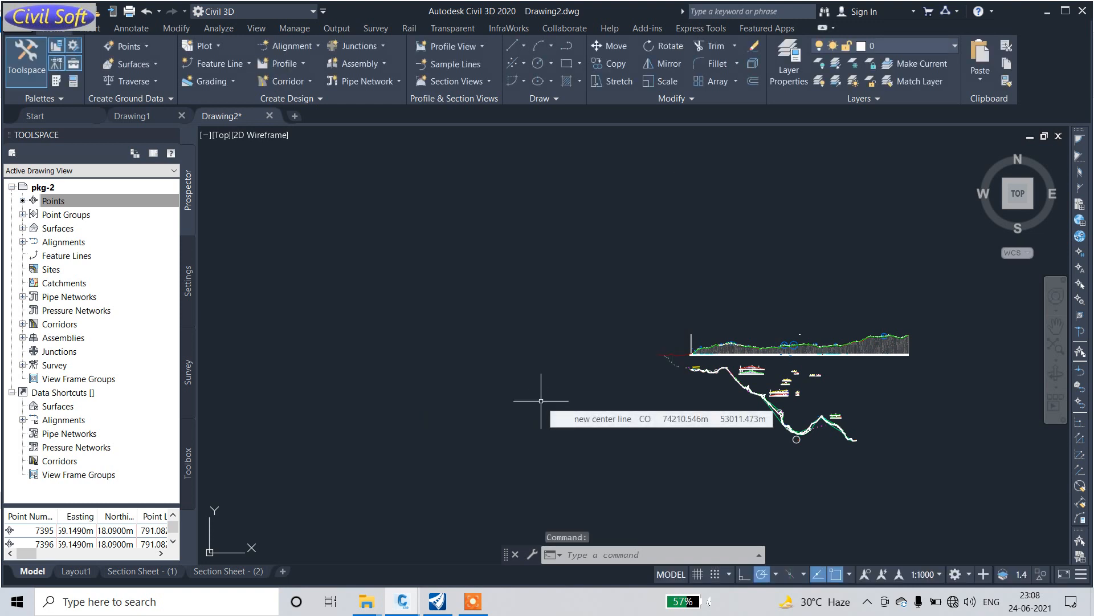
- Select points 7395 and 7396 together in the point list and copy them to the clipboard
{"action": "left_click", "coordinate": [66, 542]}
{"action": "double_click", "coordinate": [65, 530]}
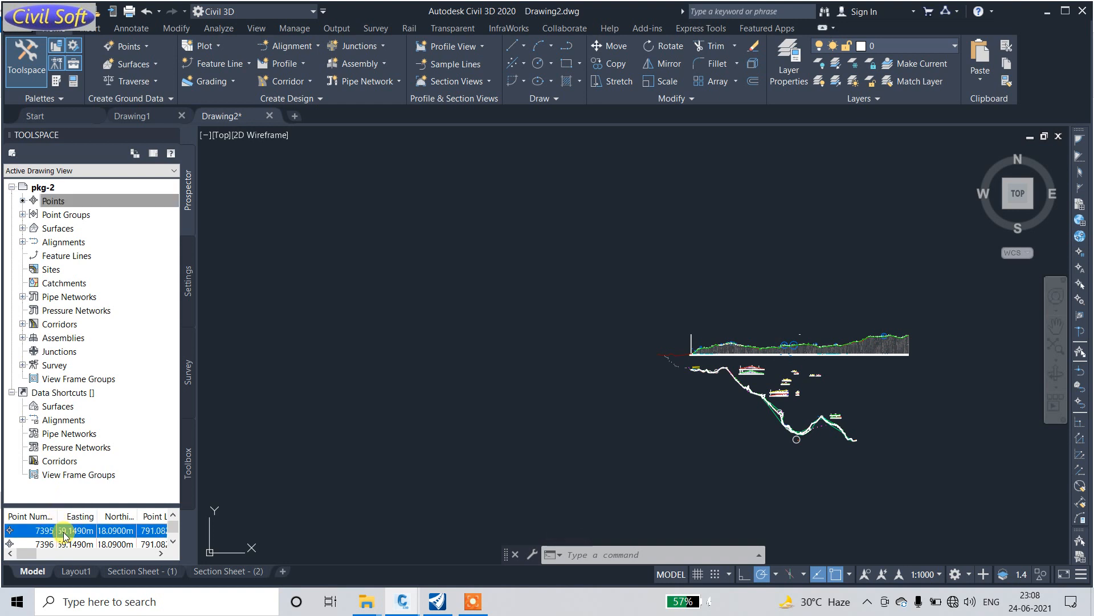
{"action": "left_click", "coordinate": [160, 553]}
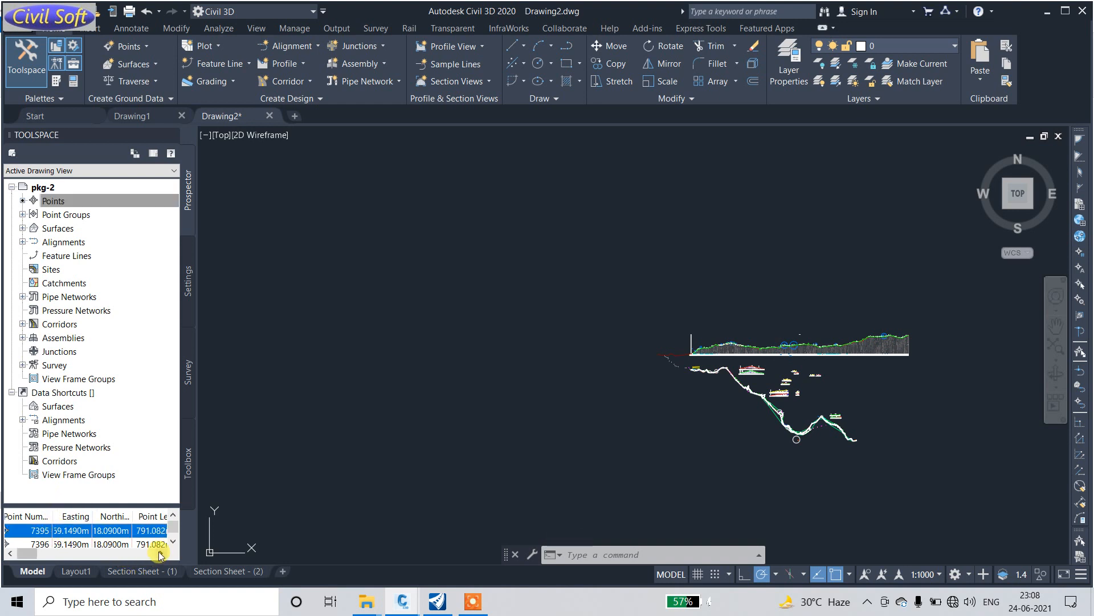
{"action": "right_click", "coordinate": [61, 200]}
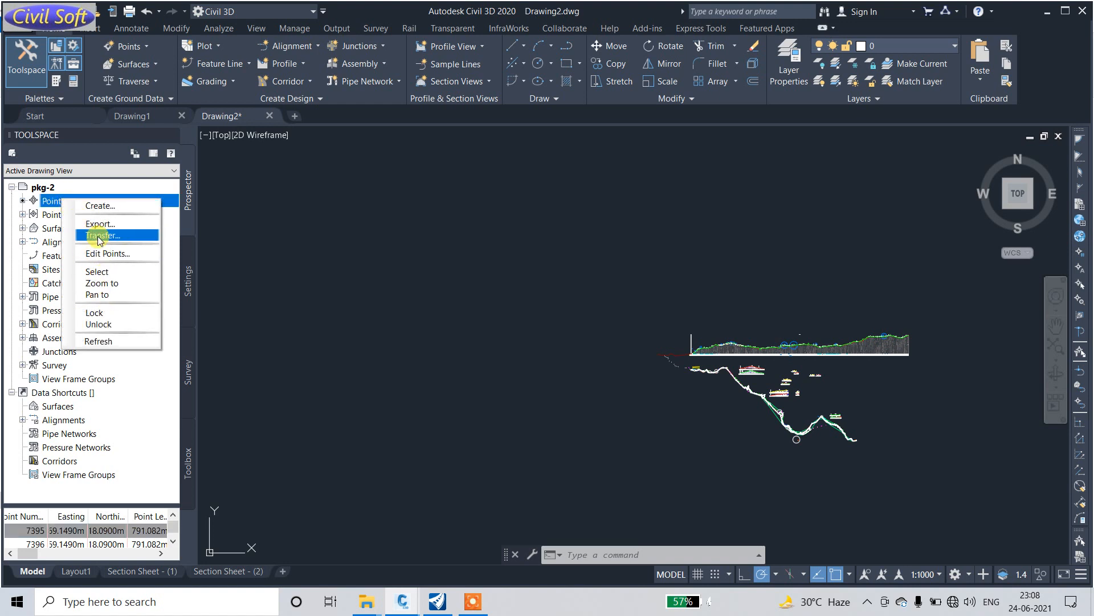
{"action": "left_click", "coordinate": [58, 544]}
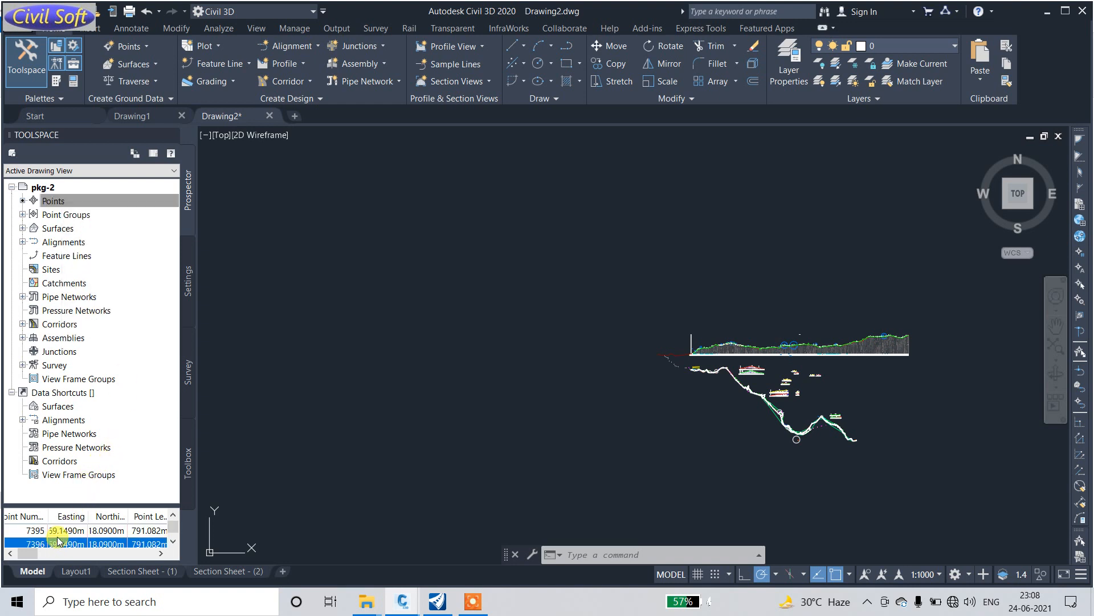
{"action": "left_click", "coordinate": [58, 535]}
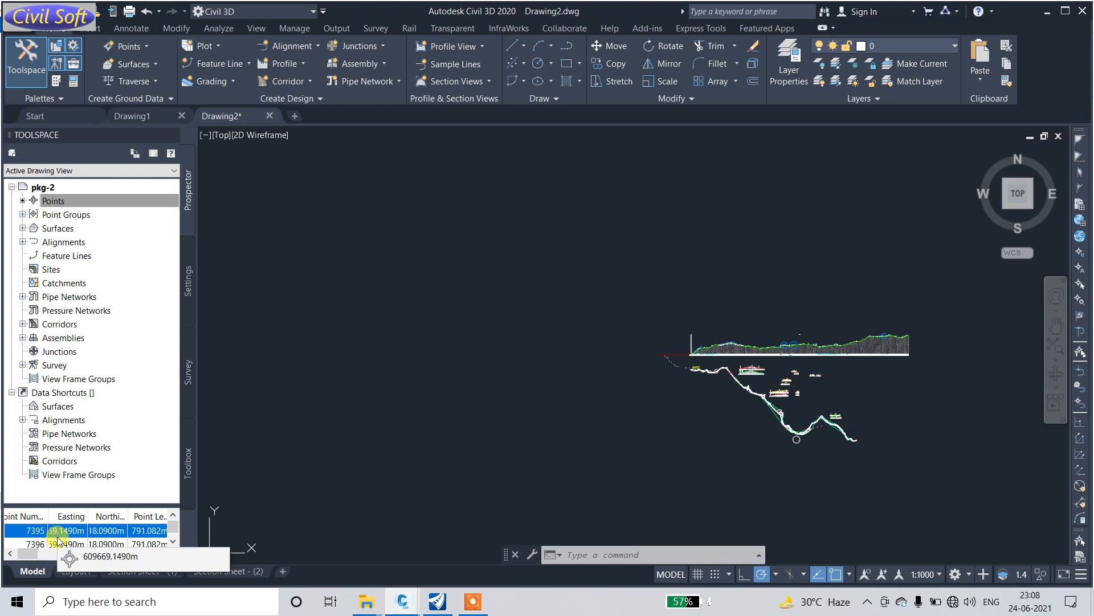
{"action": "left_click", "coordinate": [51, 542], "text": "shift"}
{"action": "right_click", "coordinate": [49, 539]}
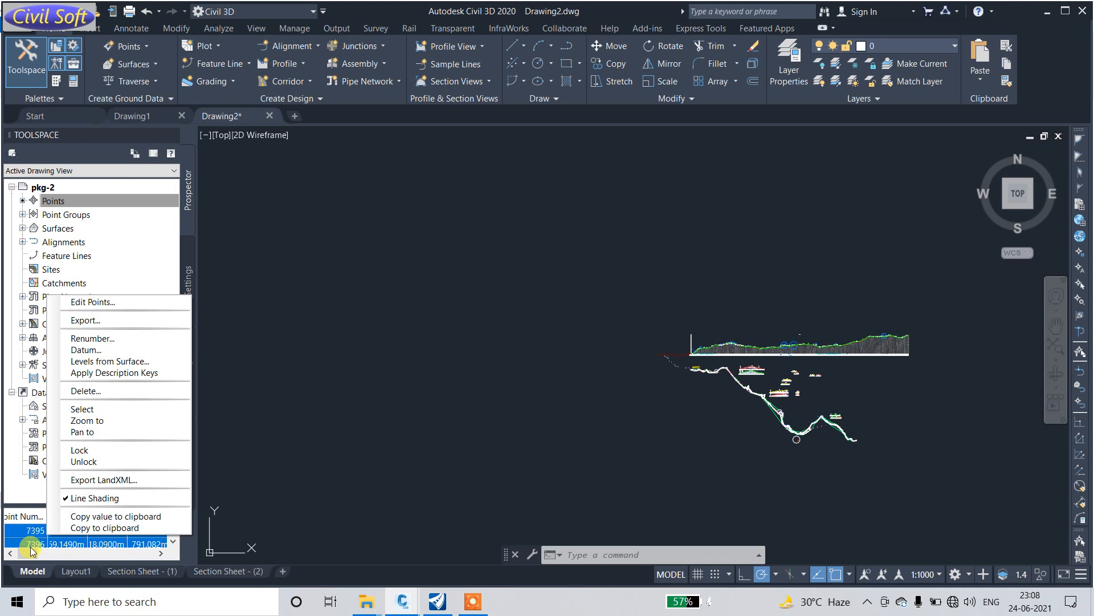
{"action": "left_click", "coordinate": [91, 529]}
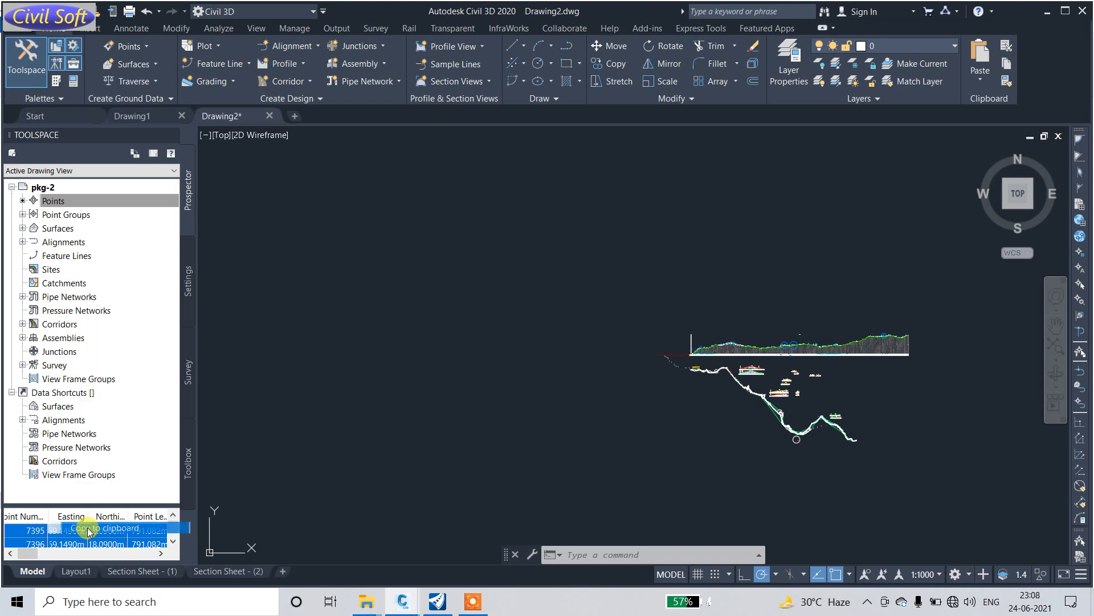
- Switch to OpenRoads Designer
{"action": "mouse_move", "coordinate": [450, 611]}
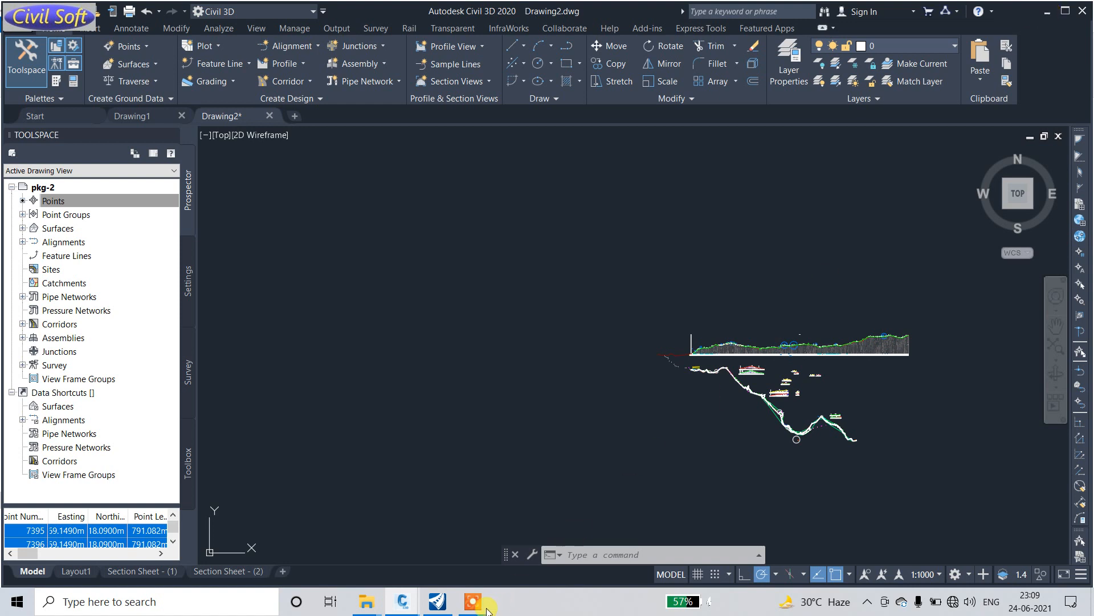
{"action": "mouse_move", "coordinate": [405, 600]}
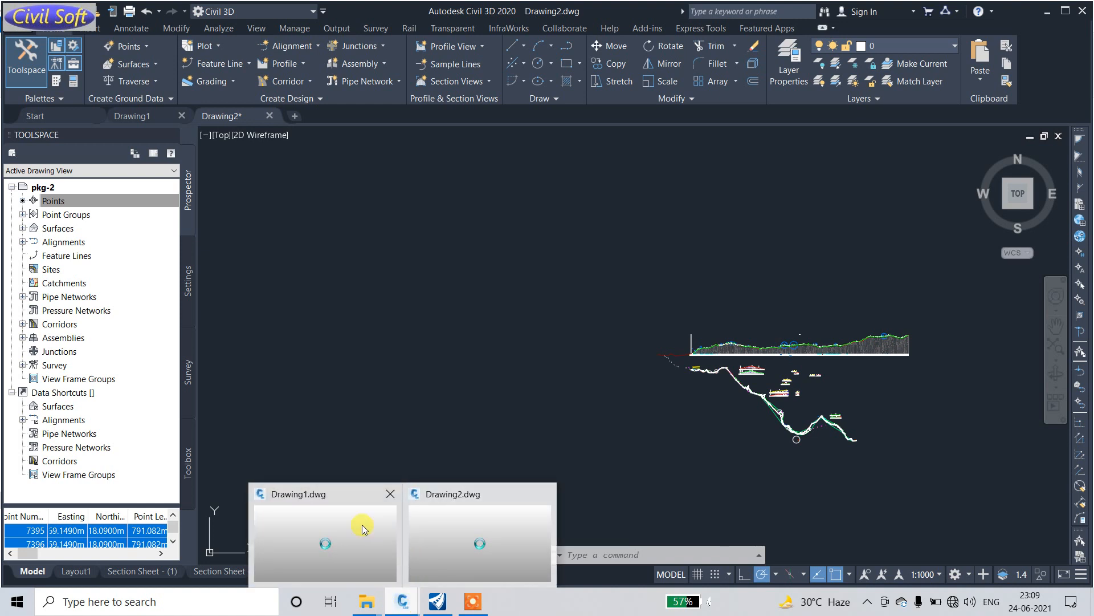
{"action": "left_click", "coordinate": [439, 601]}
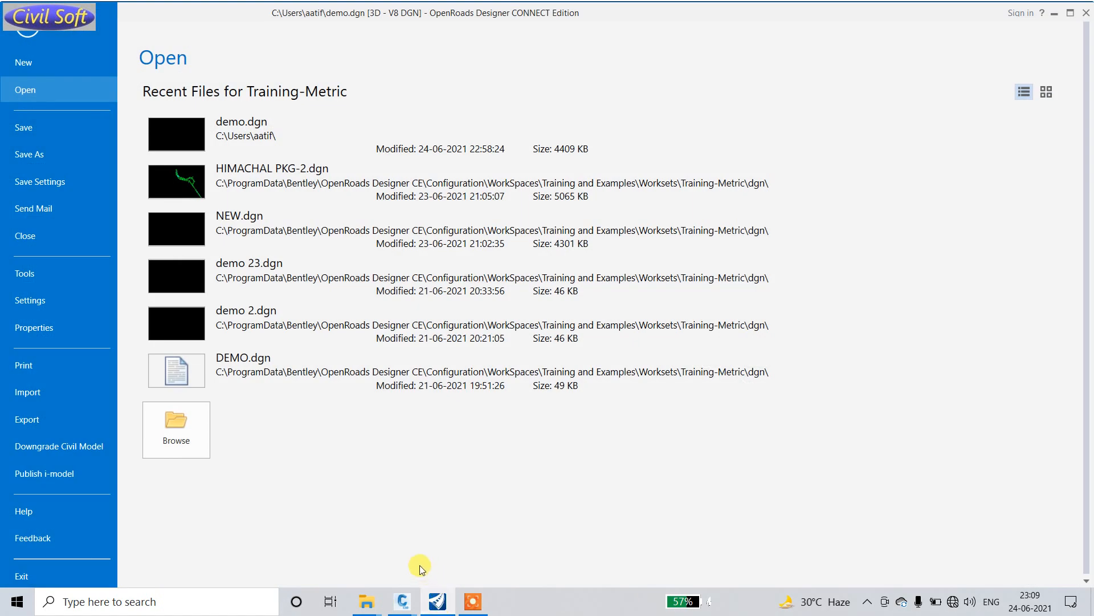
- Switch to File Explorer and open the exported "pkg-a point" text file from the Desktop
{"action": "mouse_move", "coordinate": [366, 600]}
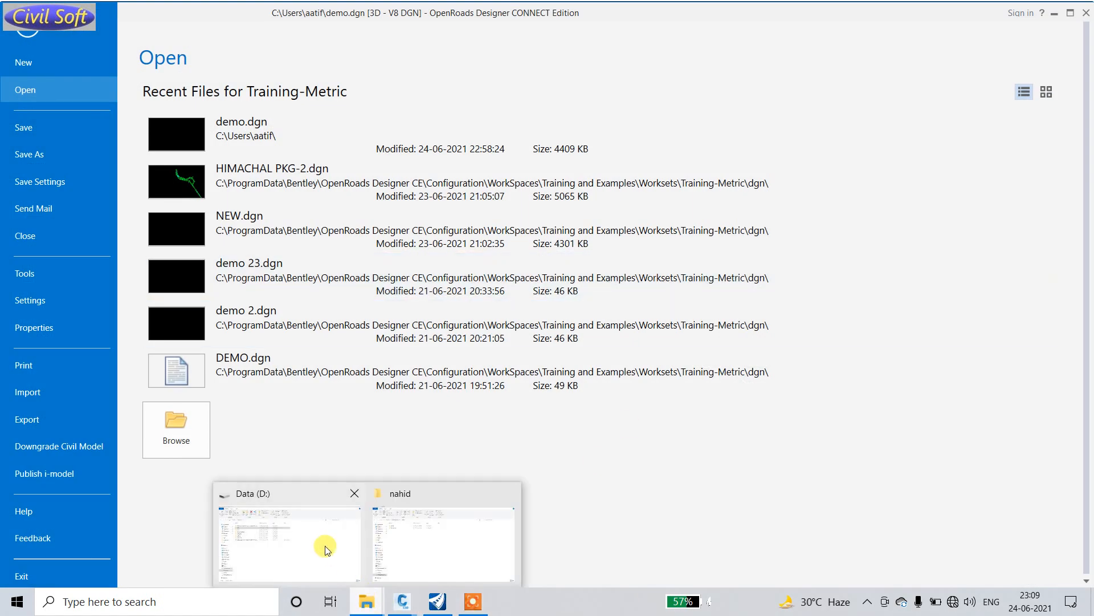
{"action": "left_click", "coordinate": [335, 557]}
{"action": "left_click", "coordinate": [112, 114]}
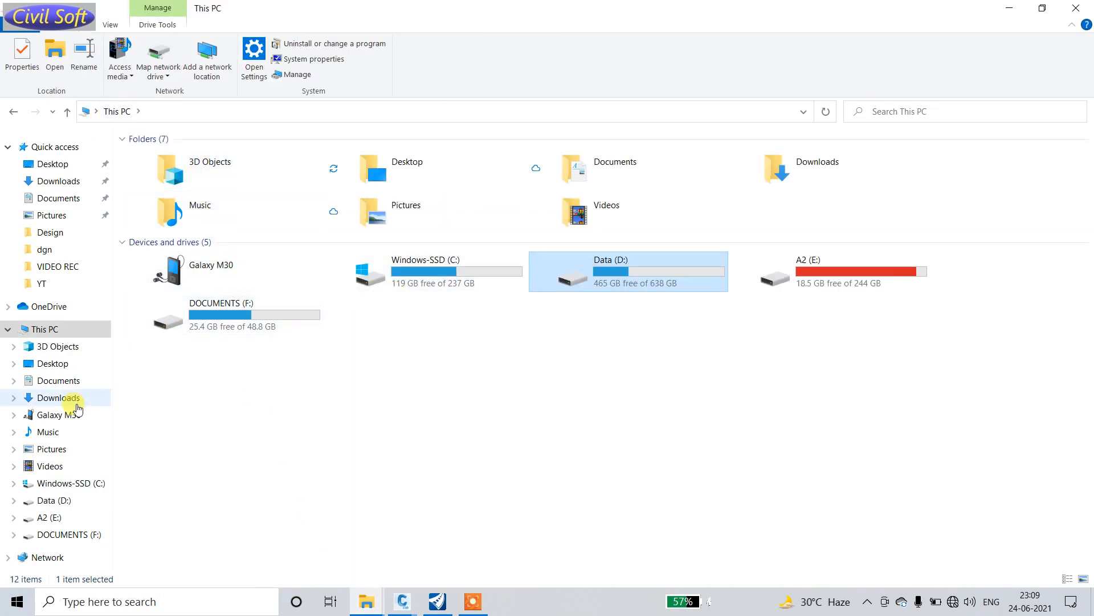
{"action": "left_click", "coordinate": [52, 363]}
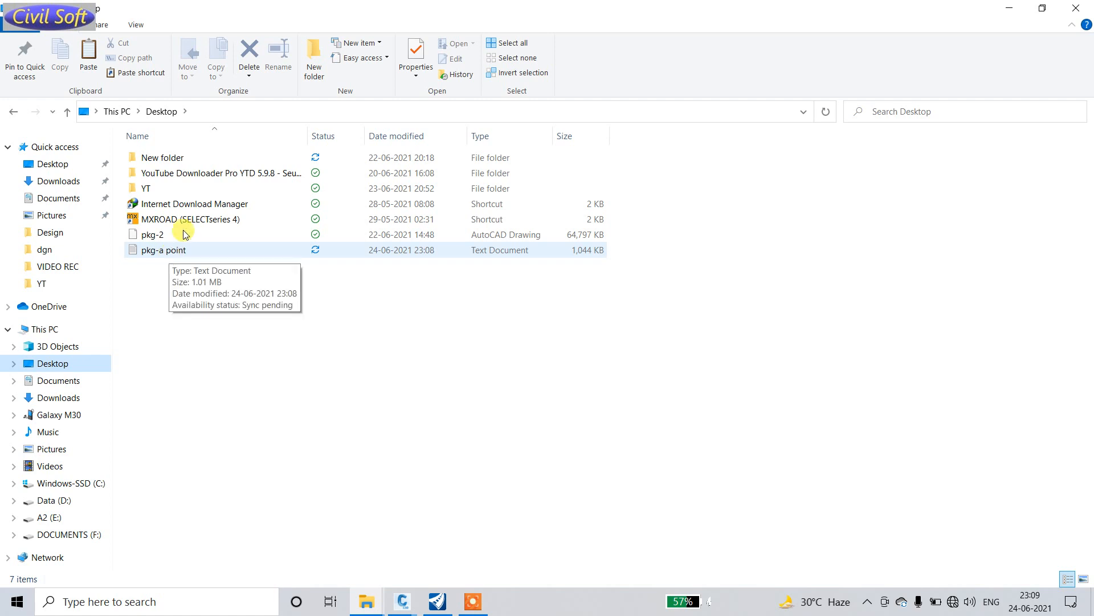
{"action": "left_click", "coordinate": [176, 251]}
{"action": "double_click", "coordinate": [176, 250]}
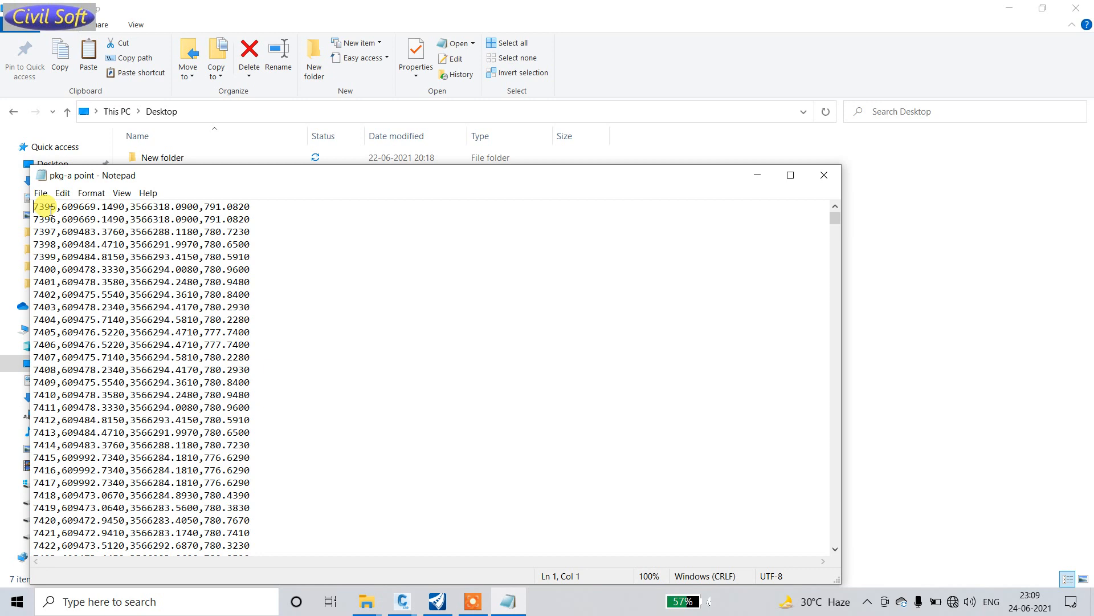
- Examine the comma-separated fields of the first point record, close the file, and minimize File Explorer to return to OpenRoads Designer
{"action": "left_click_drag", "start_coordinate": [70, 207], "coordinate": [256, 205]}
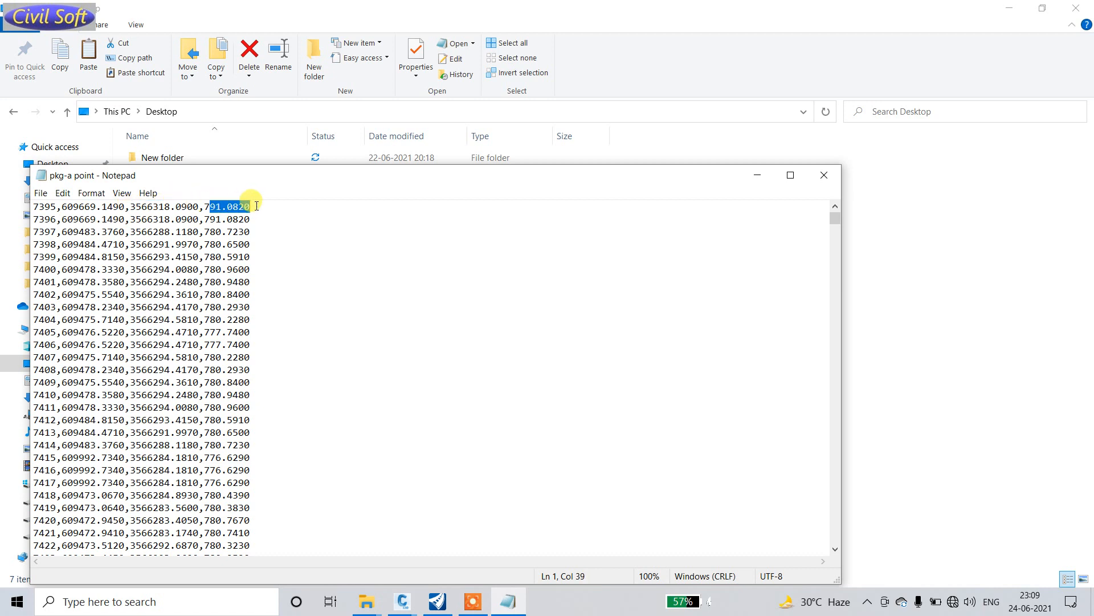
{"action": "left_click", "coordinate": [266, 217]}
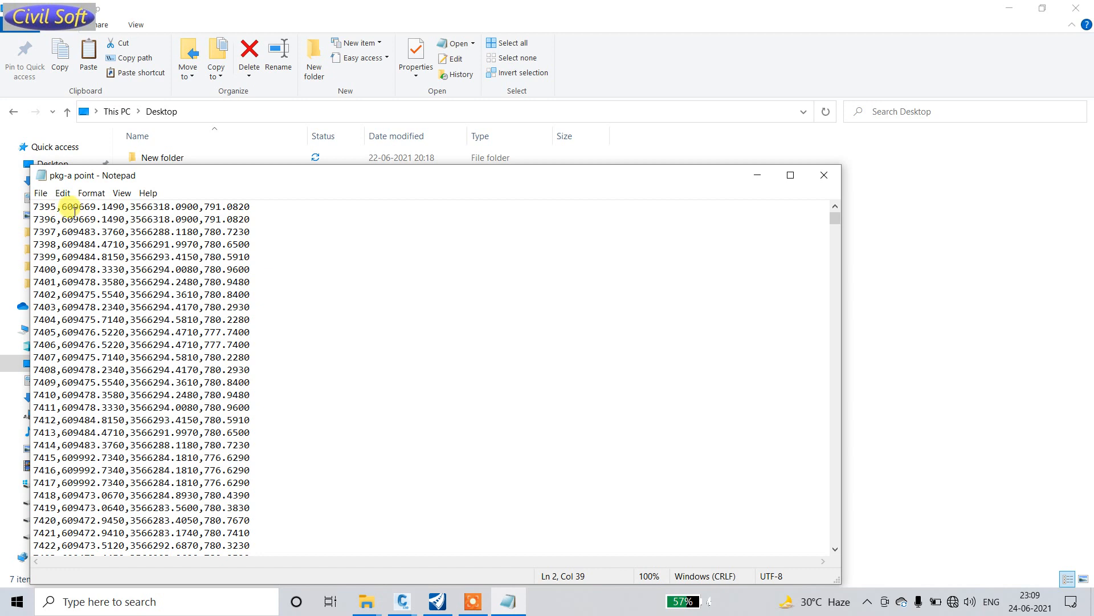
{"action": "left_click", "coordinate": [262, 205]}
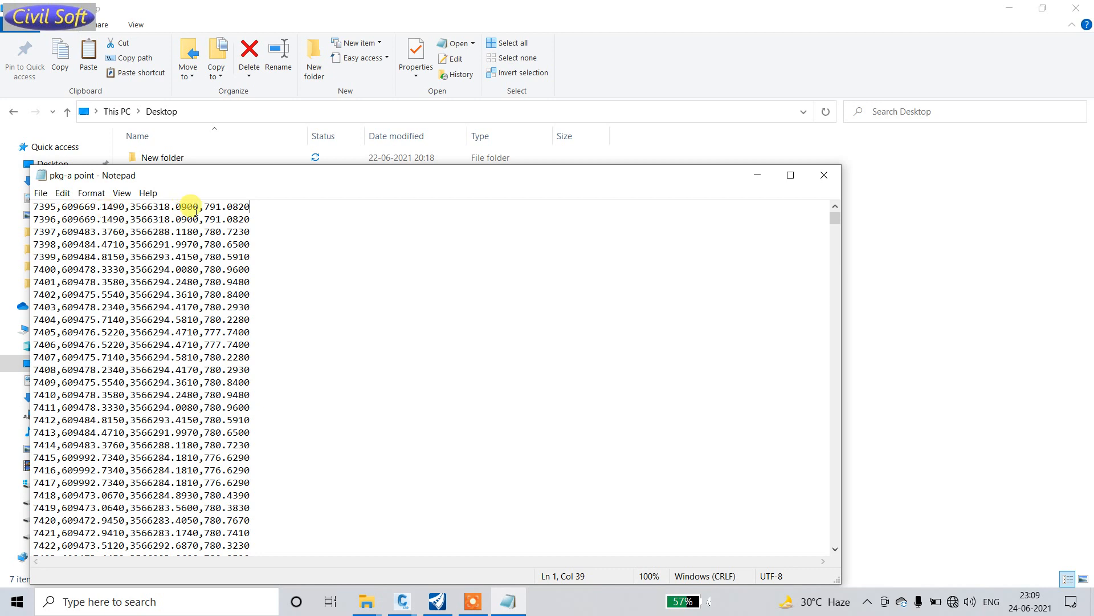
{"action": "left_click", "coordinate": [824, 175]}
{"action": "left_click", "coordinate": [1009, 10]}
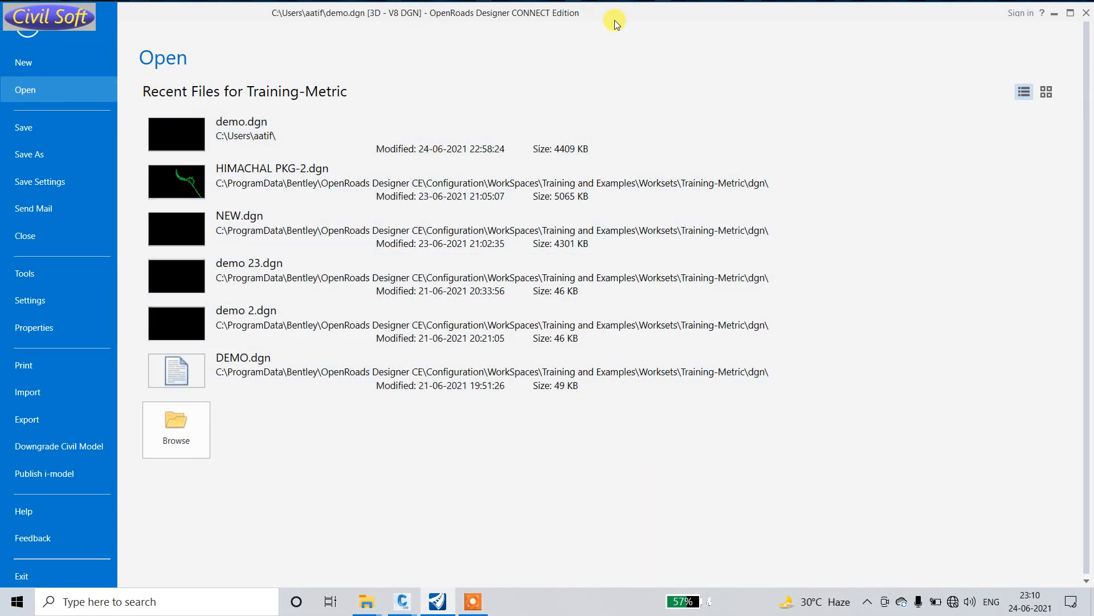
- Create a new DGN file named "pkg-a" based on the "Seed3D - Metric Training" seed
{"action": "left_click", "coordinate": [49, 64]}
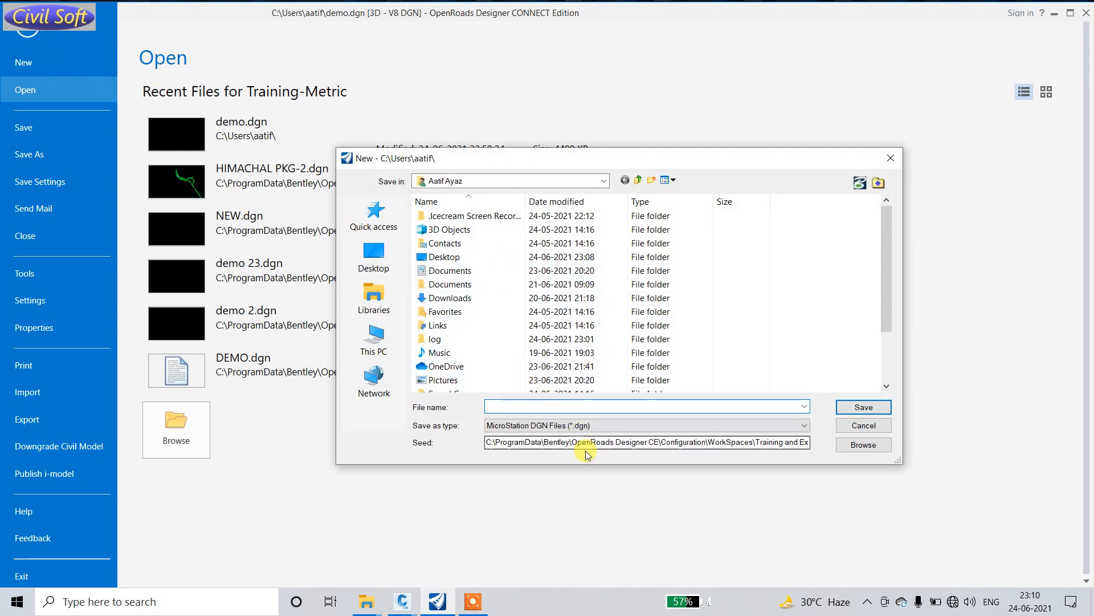
{"action": "left_click", "coordinate": [865, 447]}
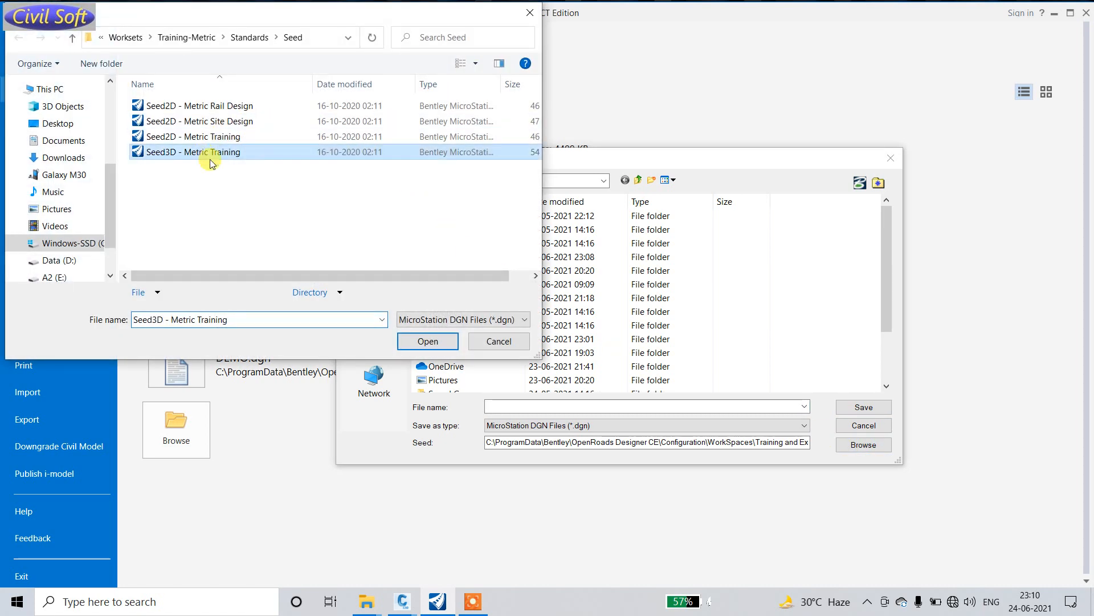
{"action": "left_click", "coordinate": [433, 342]}
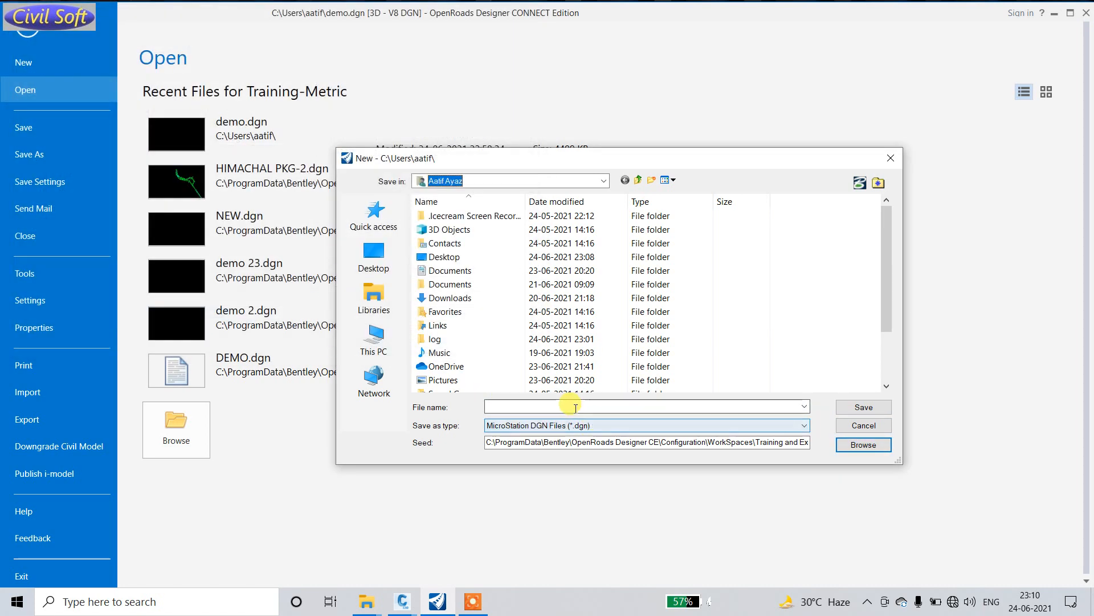
{"action": "left_click", "coordinate": [570, 407]}
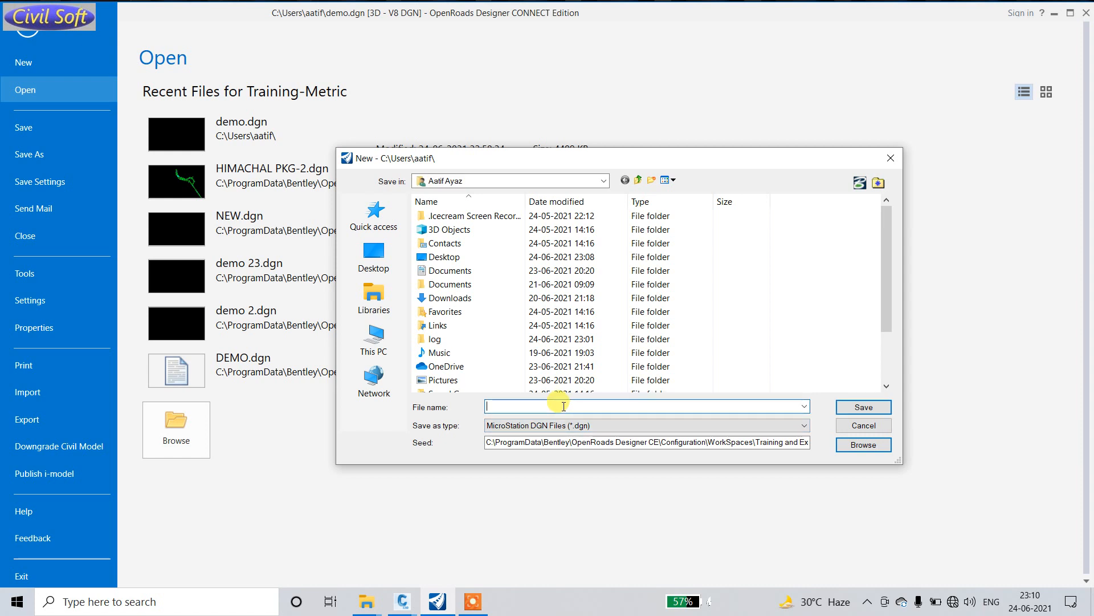
{"action": "type", "text": "pak"}
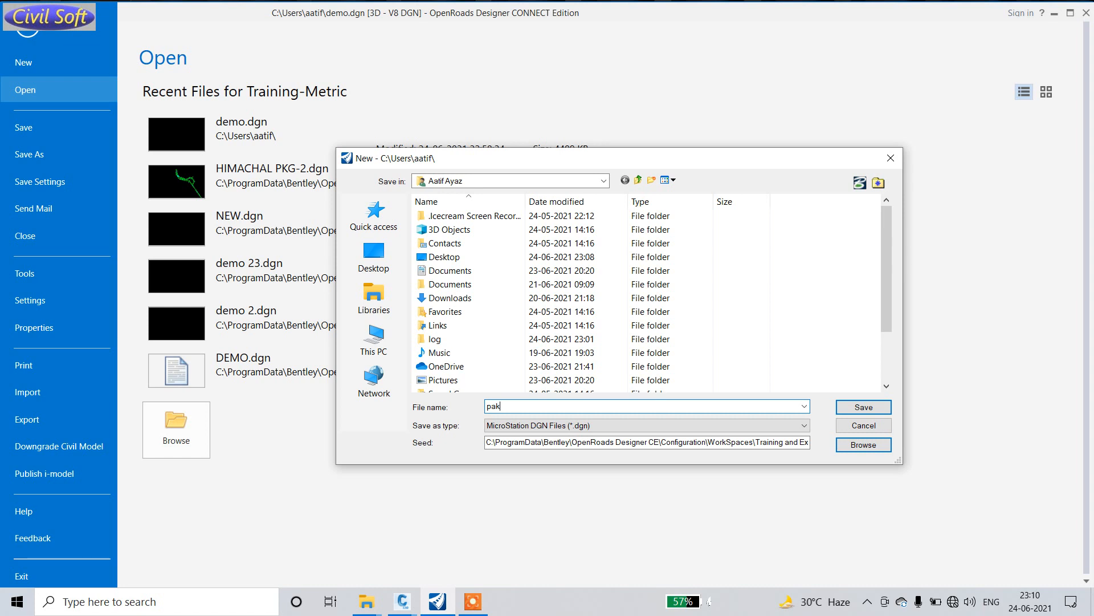
{"action": "key", "text": "BackSpace"}
{"action": "key", "text": "BackSpace"}
{"action": "type", "text": "kg"}
{"action": "left_click", "coordinate": [860, 406]}
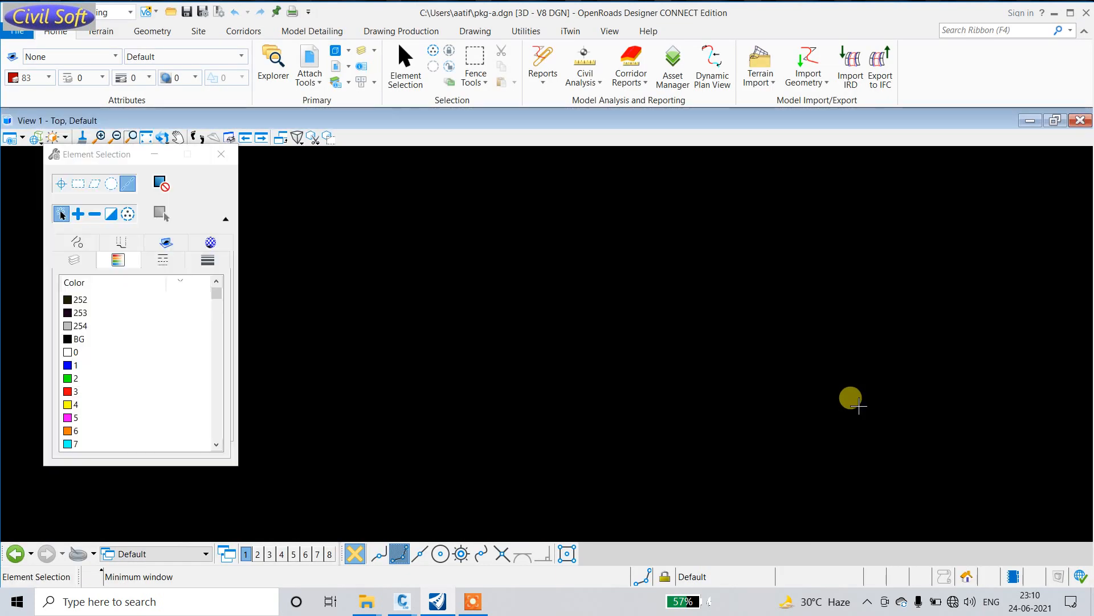
- Close the Element Selection window and check the list of available workflows without changing the current one
{"action": "left_click", "coordinate": [221, 162]}
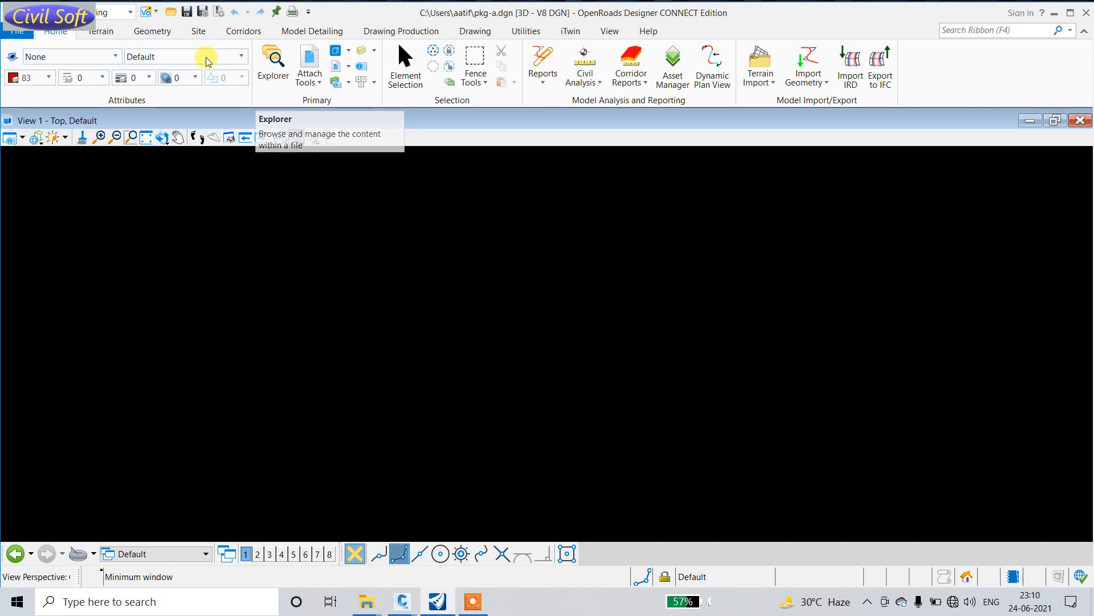
{"action": "left_click", "coordinate": [124, 21]}
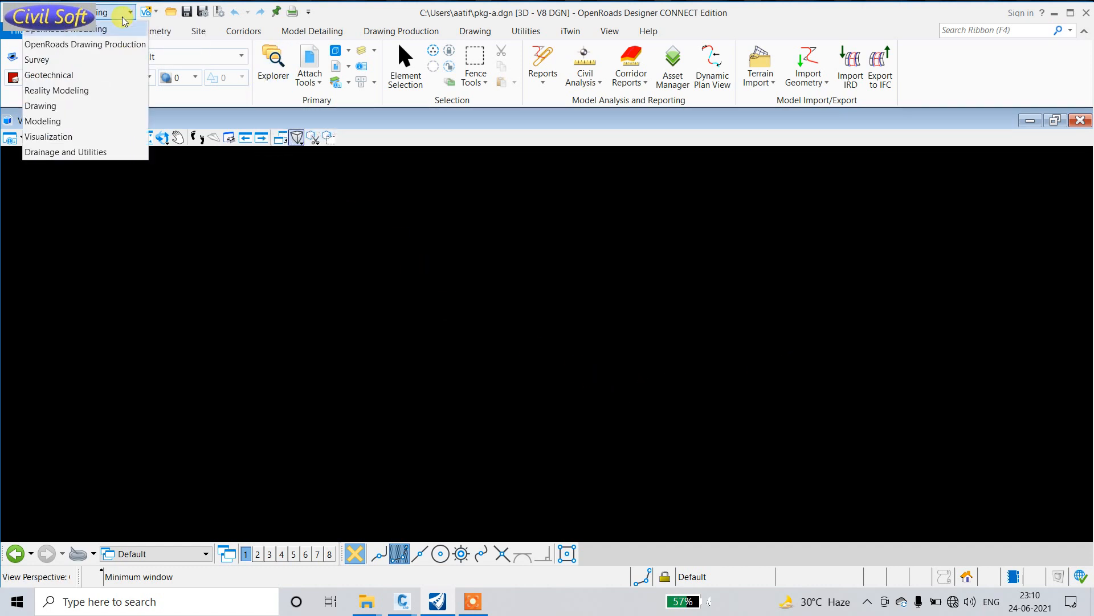
{"action": "left_click", "coordinate": [124, 22]}
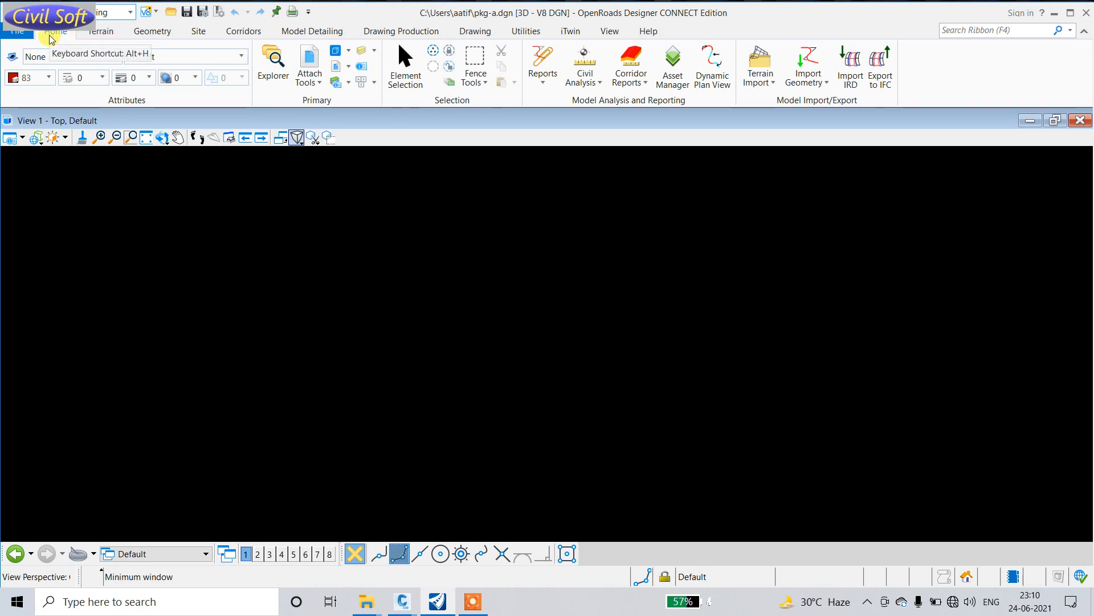
- Open the Explorer and expand Survey Data and its Default model to select the Field Books folder
{"action": "left_click", "coordinate": [274, 67]}
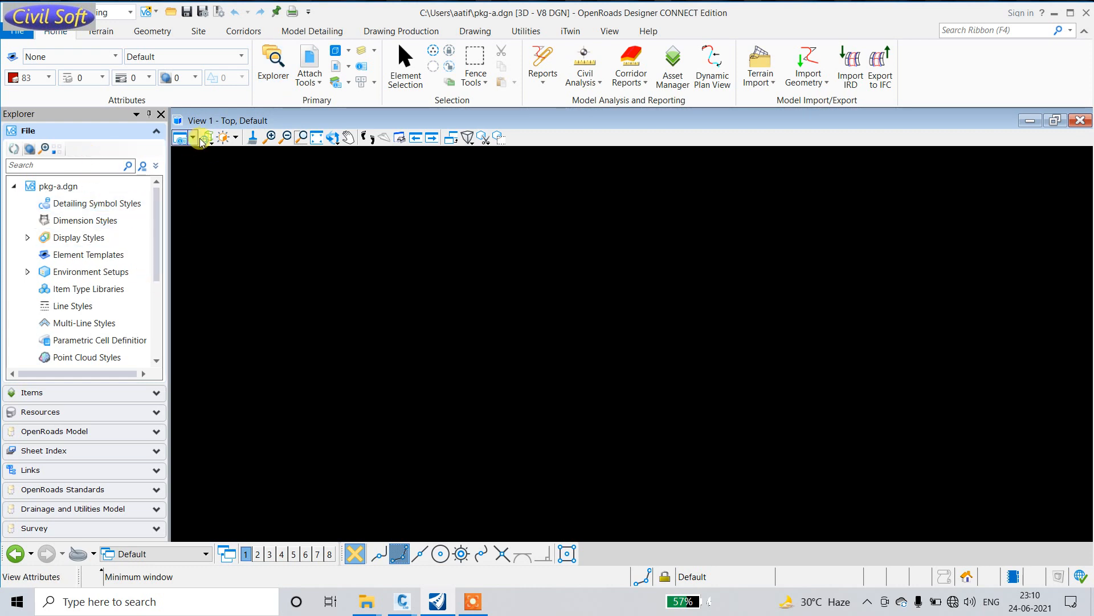
{"action": "left_click", "coordinate": [112, 529]}
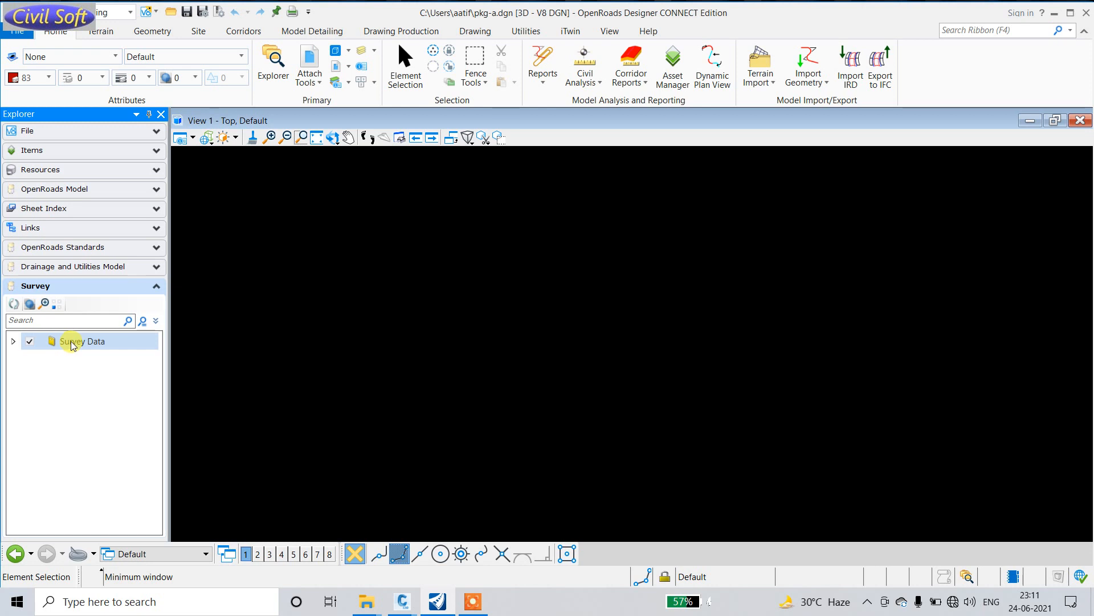
{"action": "double_click", "coordinate": [73, 342]}
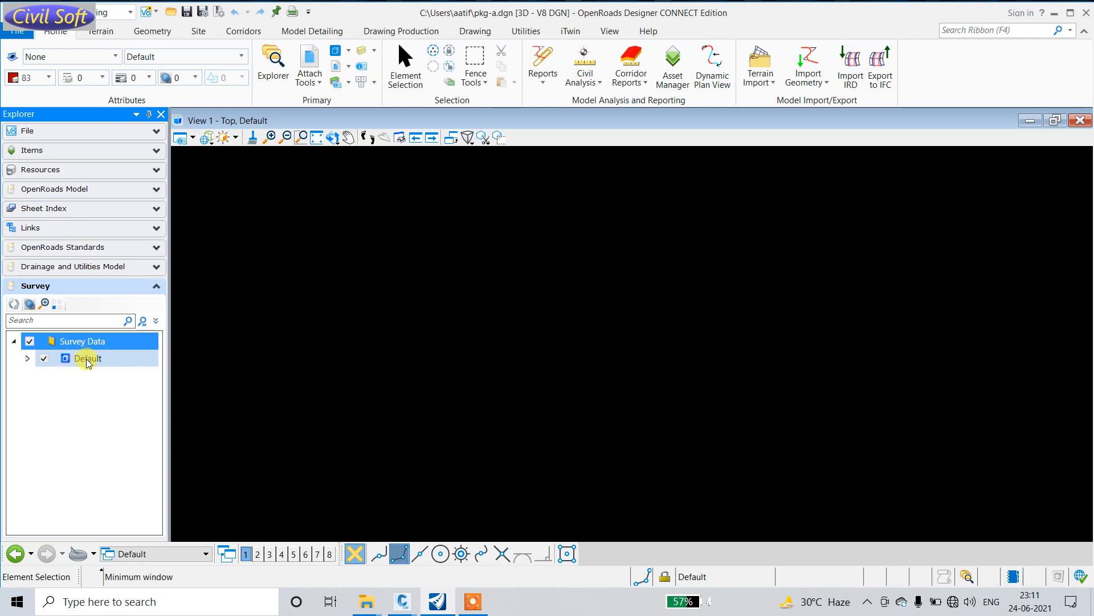
{"action": "double_click", "coordinate": [87, 359]}
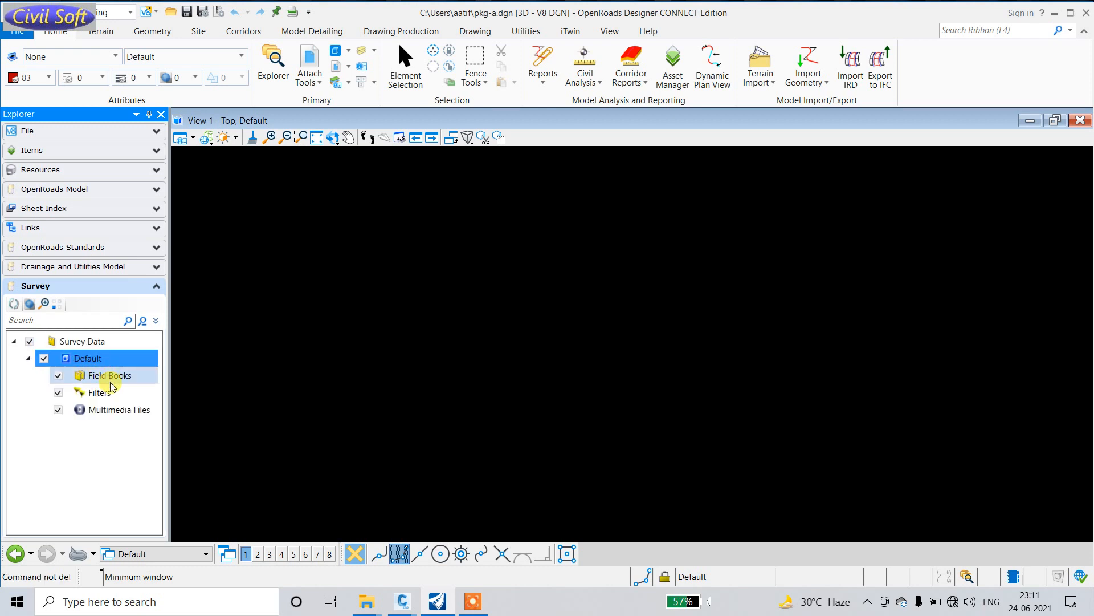
{"action": "left_click", "coordinate": [110, 376]}
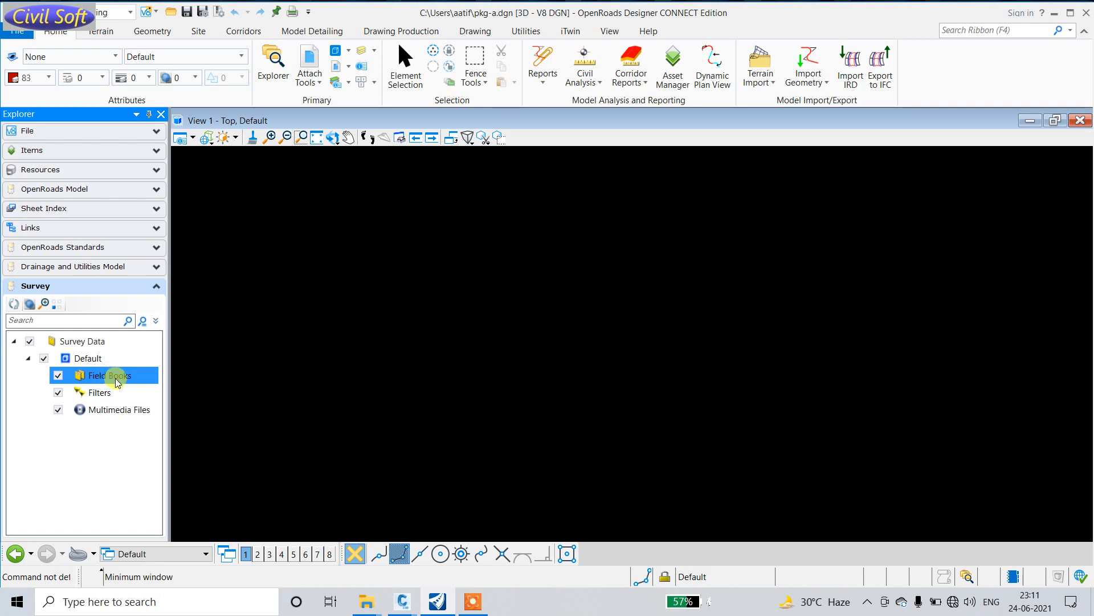
{"action": "right_click", "coordinate": [117, 377]}
{"action": "left_click", "coordinate": [108, 379]}
{"action": "left_click", "coordinate": [59, 377]}
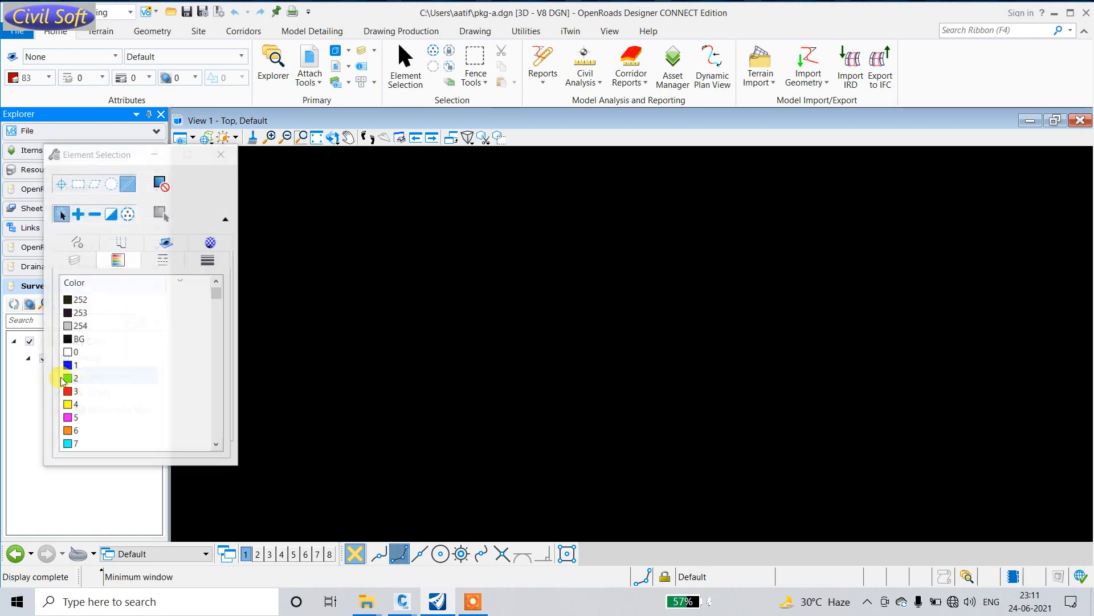
{"action": "left_click", "coordinate": [221, 153]}
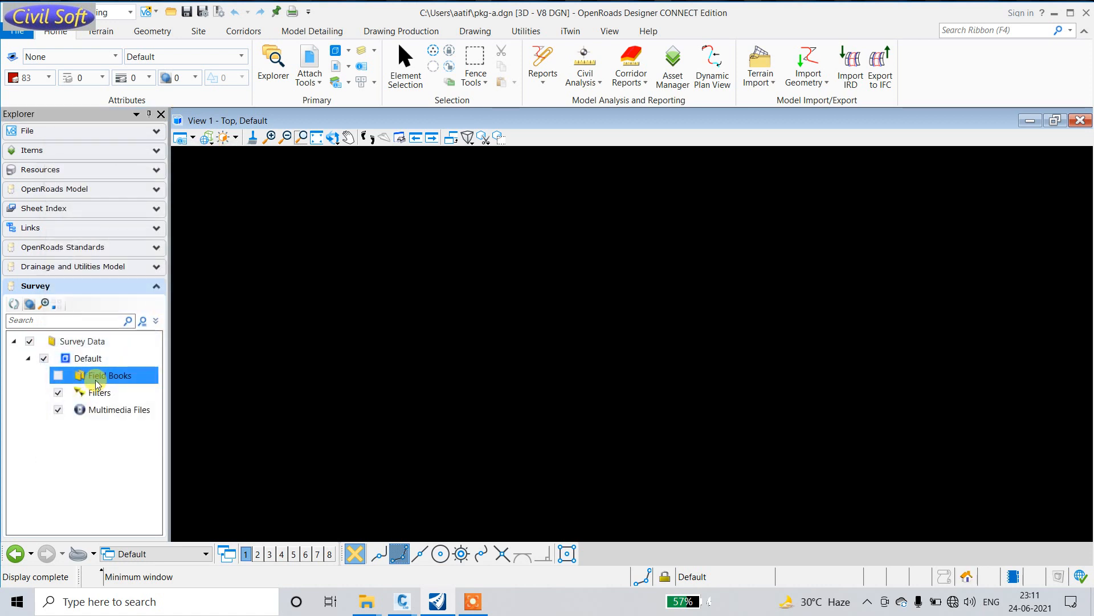
{"action": "left_click", "coordinate": [59, 375]}
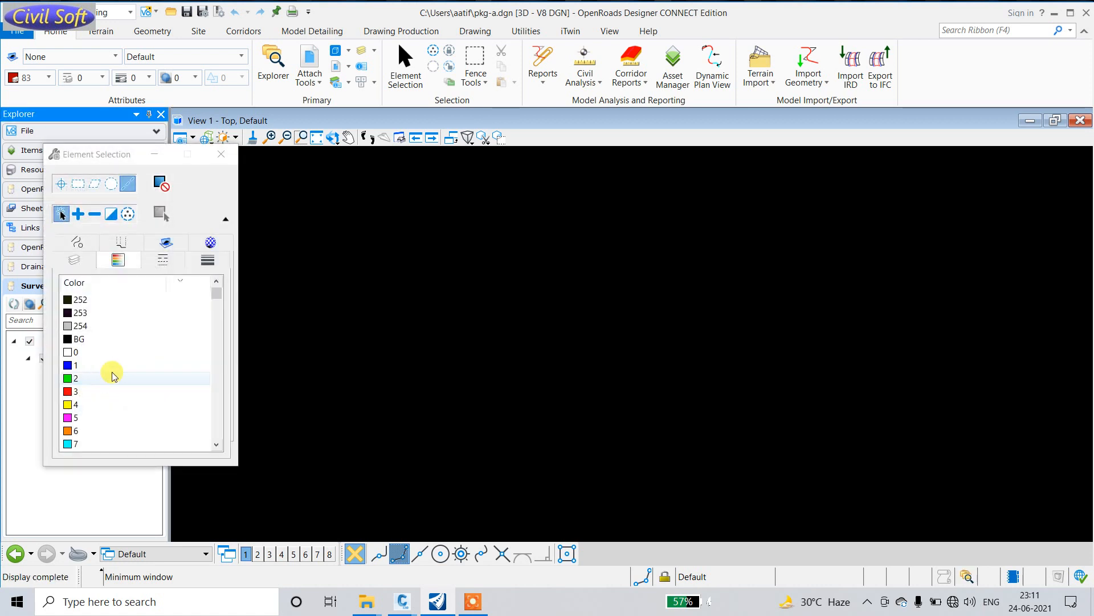
{"action": "left_click", "coordinate": [220, 155]}
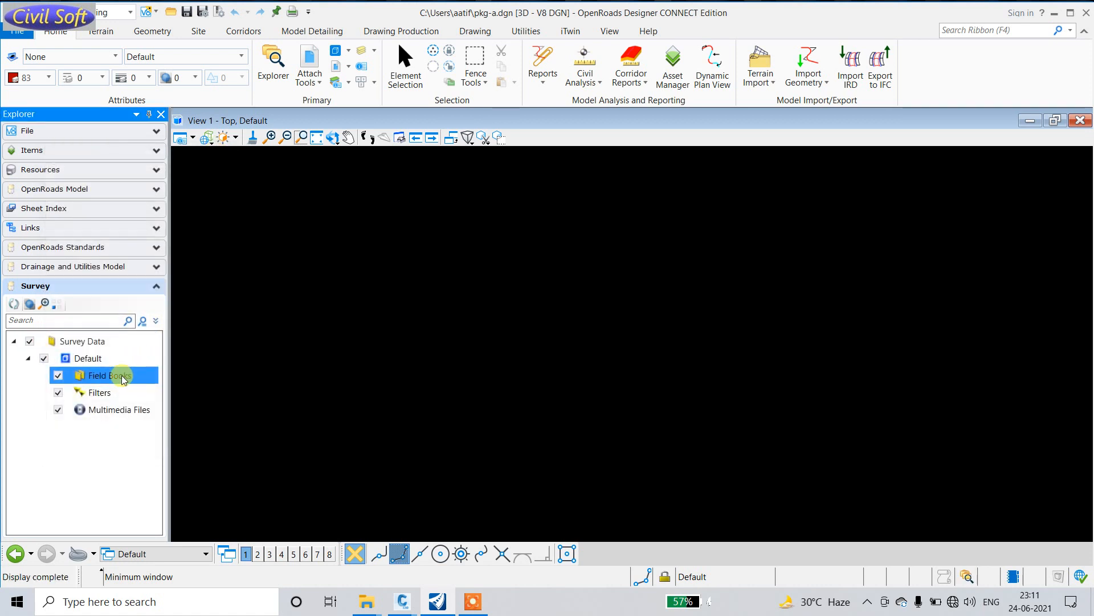
- Create a new field book under the Default model and expand the Field Books folder
{"action": "right_click", "coordinate": [123, 377]}
{"action": "left_click", "coordinate": [155, 401]}
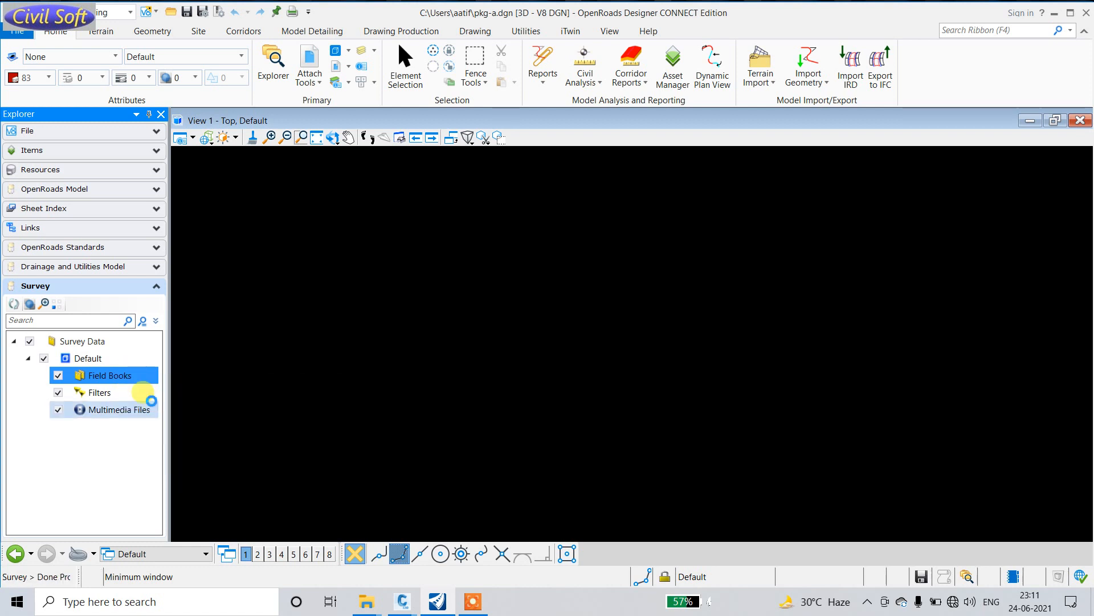
{"action": "double_click", "coordinate": [104, 377]}
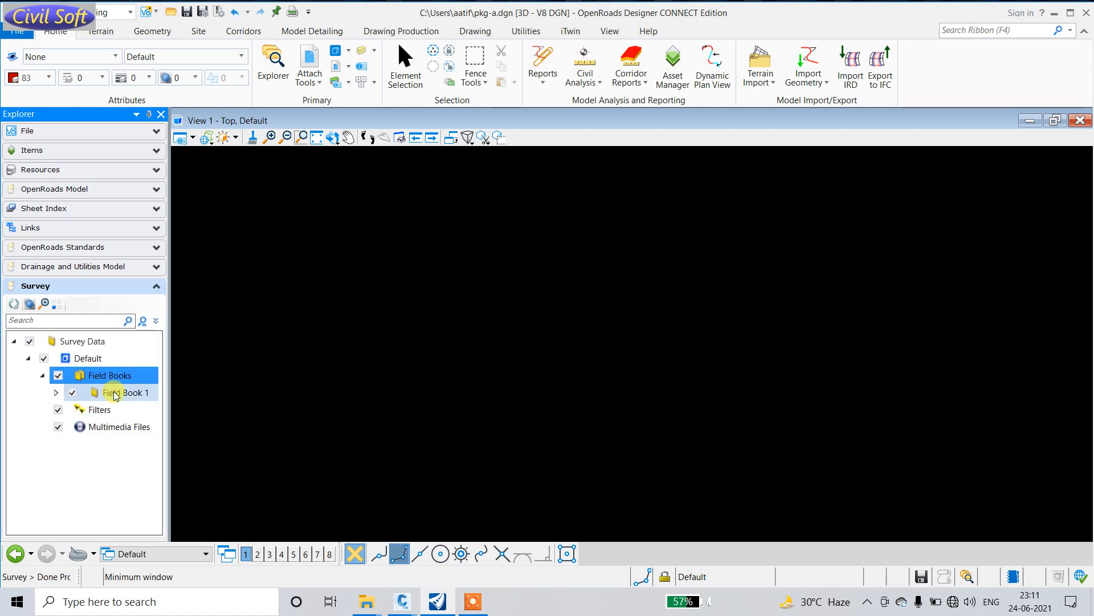
- Examine the import options available for Field Book 1 and the creation options for the Field Books folder
{"action": "right_click", "coordinate": [111, 378]}
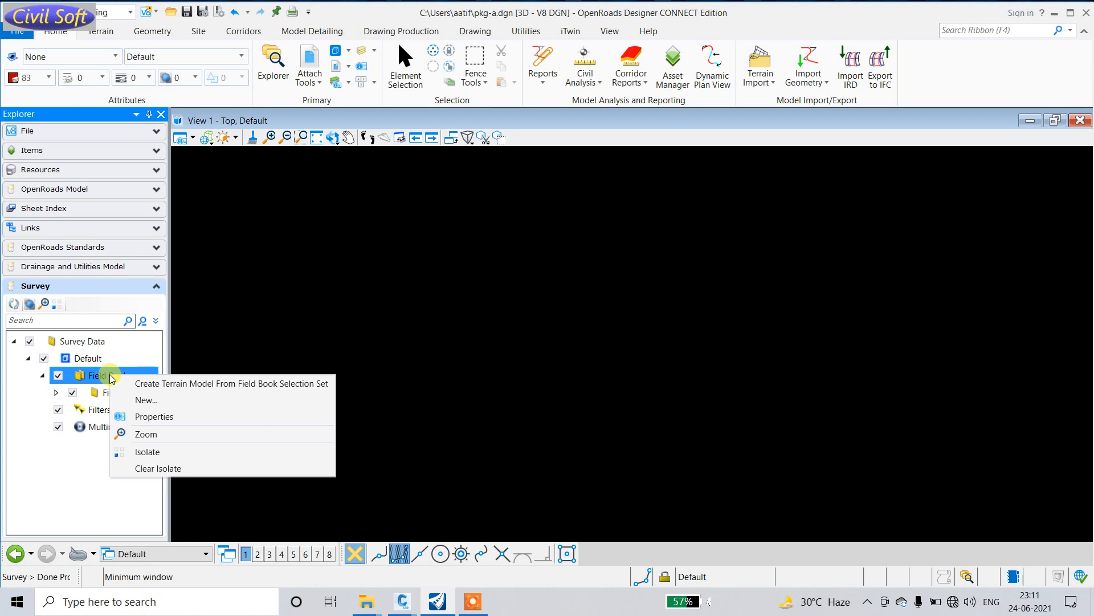
{"action": "left_click", "coordinate": [90, 393]}
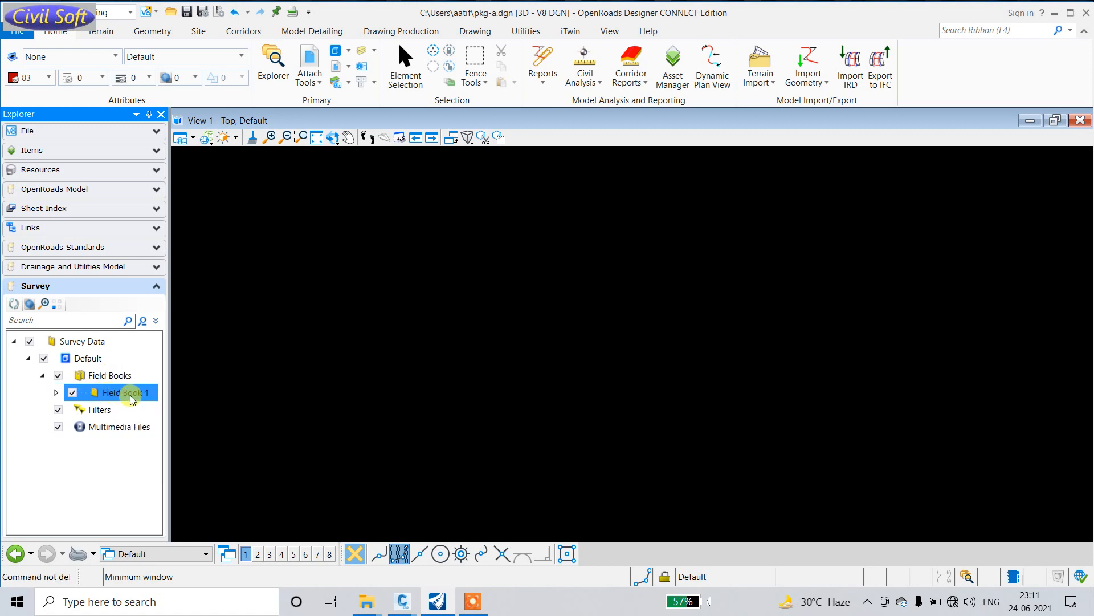
{"action": "right_click", "coordinate": [134, 397]}
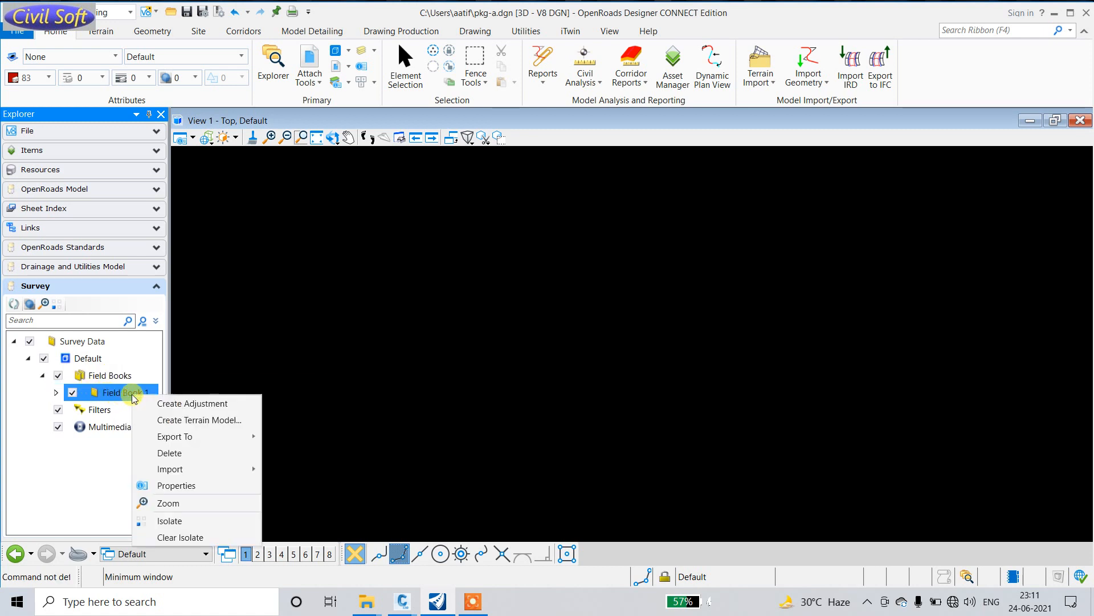
{"action": "mouse_move", "coordinate": [188, 471]}
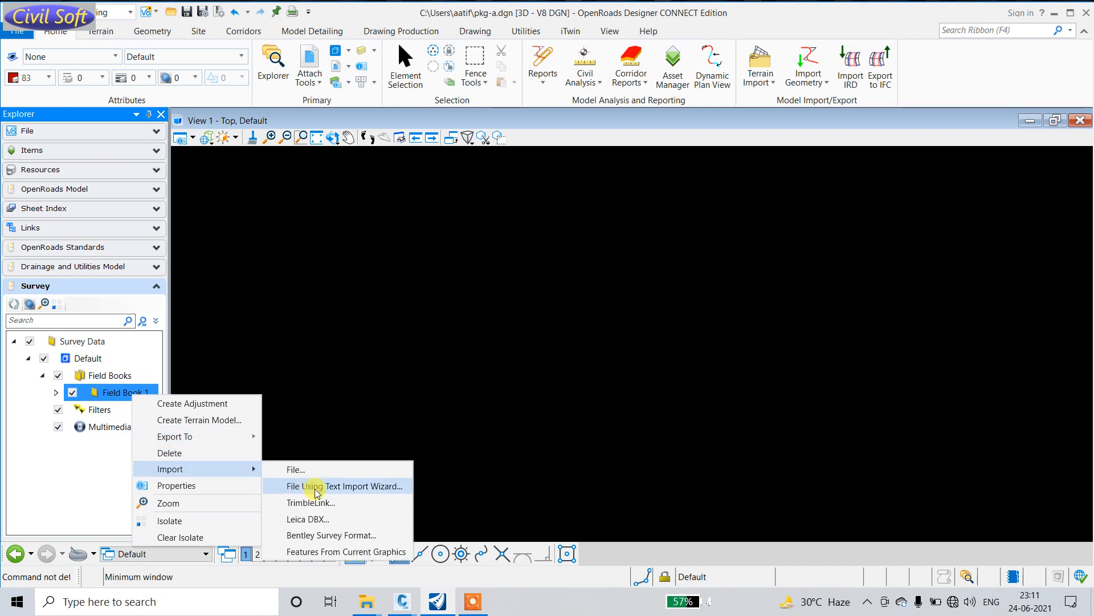
{"action": "left_click", "coordinate": [93, 390]}
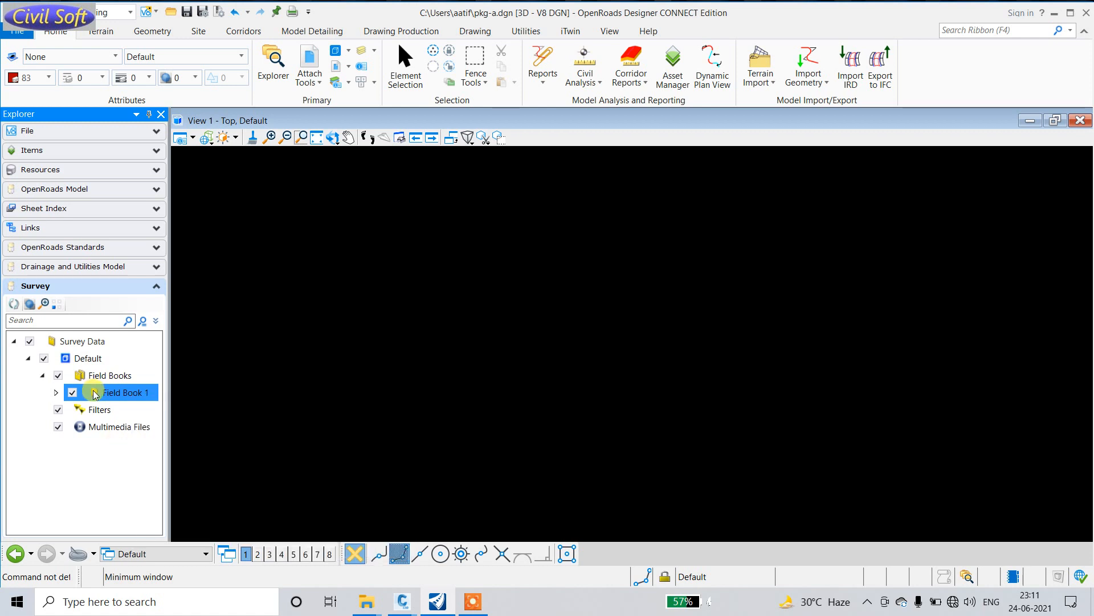
{"action": "right_click", "coordinate": [98, 381]}
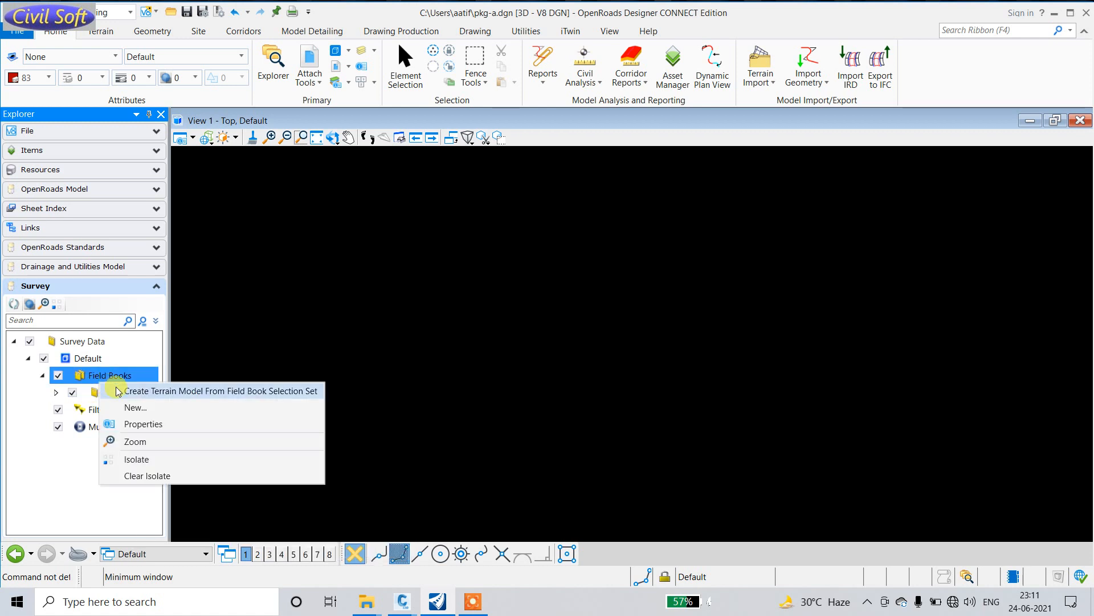
{"action": "left_click", "coordinate": [135, 408]}
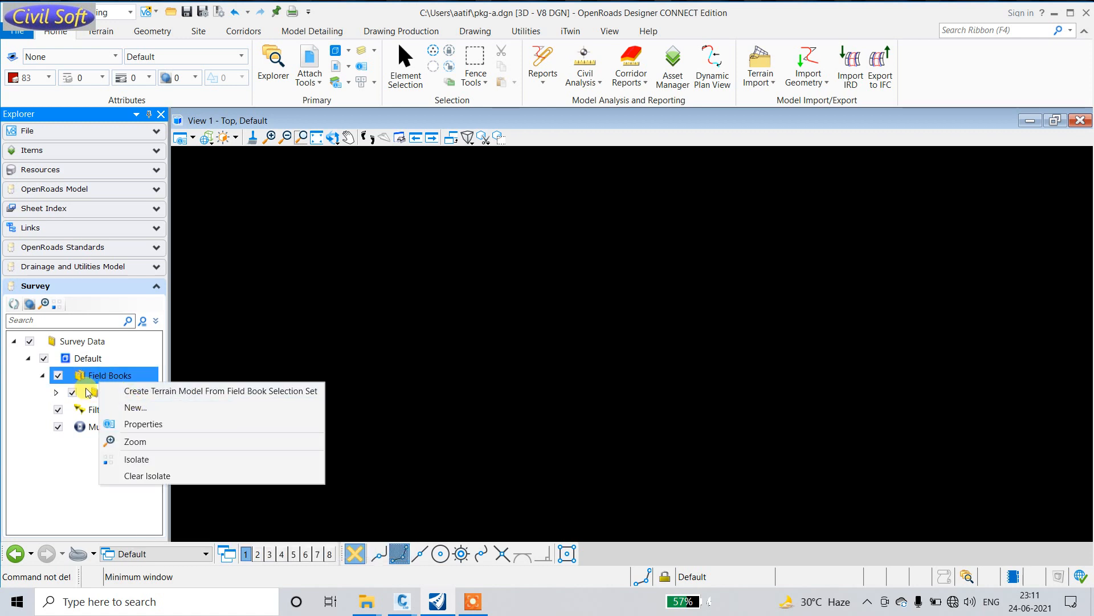
- Start importing the text file "pkg-a point" from the Desktop into Field Book 1 using the Text Import Wizard
{"action": "left_click", "coordinate": [221, 155]}
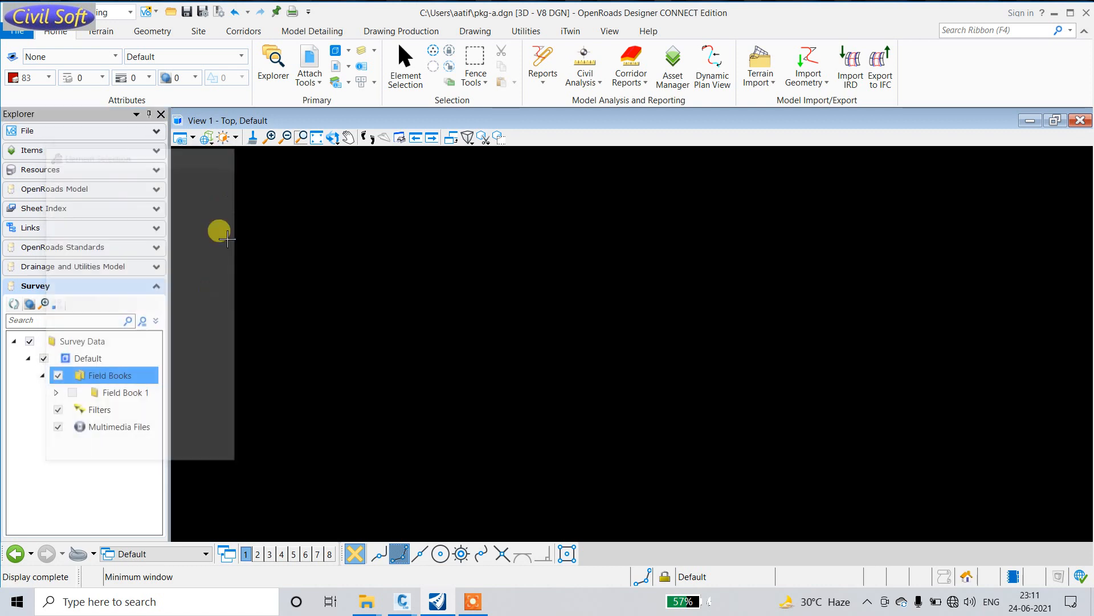
{"action": "right_click", "coordinate": [117, 392]}
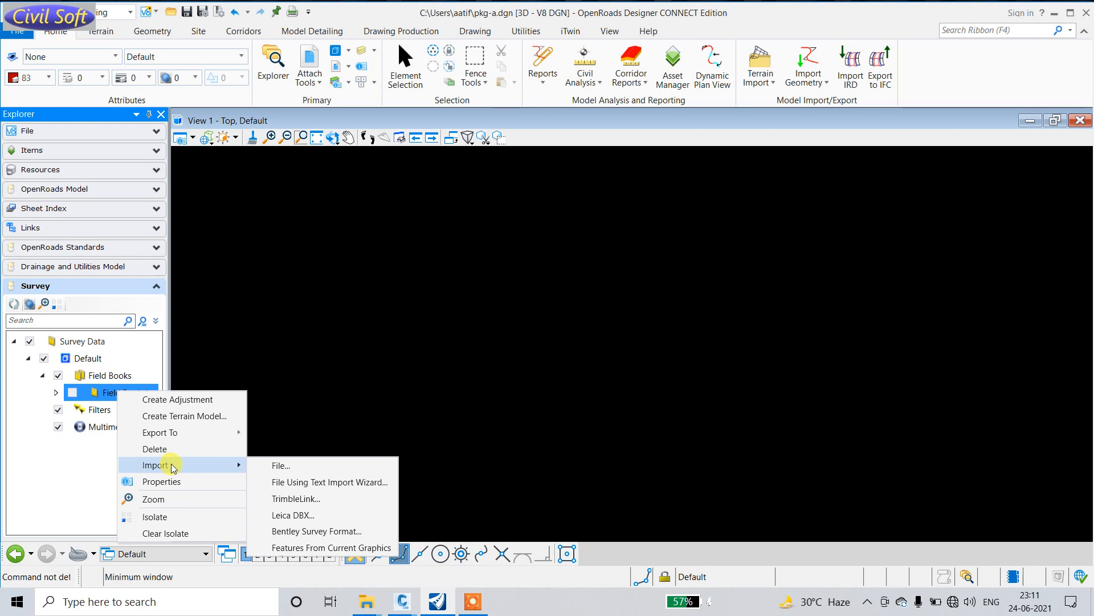
{"action": "left_click", "coordinate": [311, 484]}
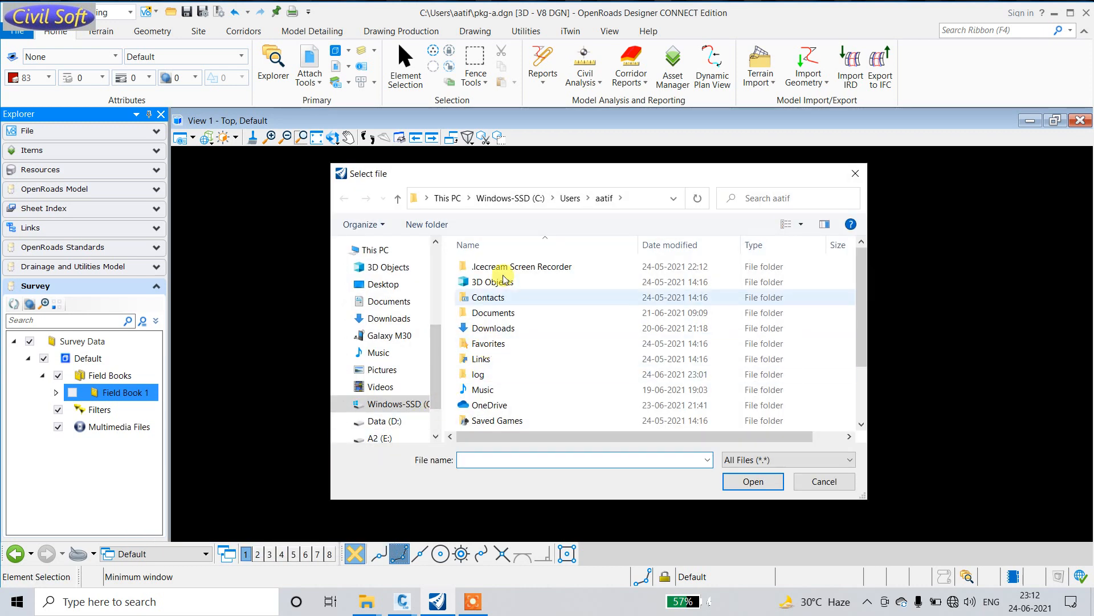
{"action": "left_click", "coordinate": [383, 285]}
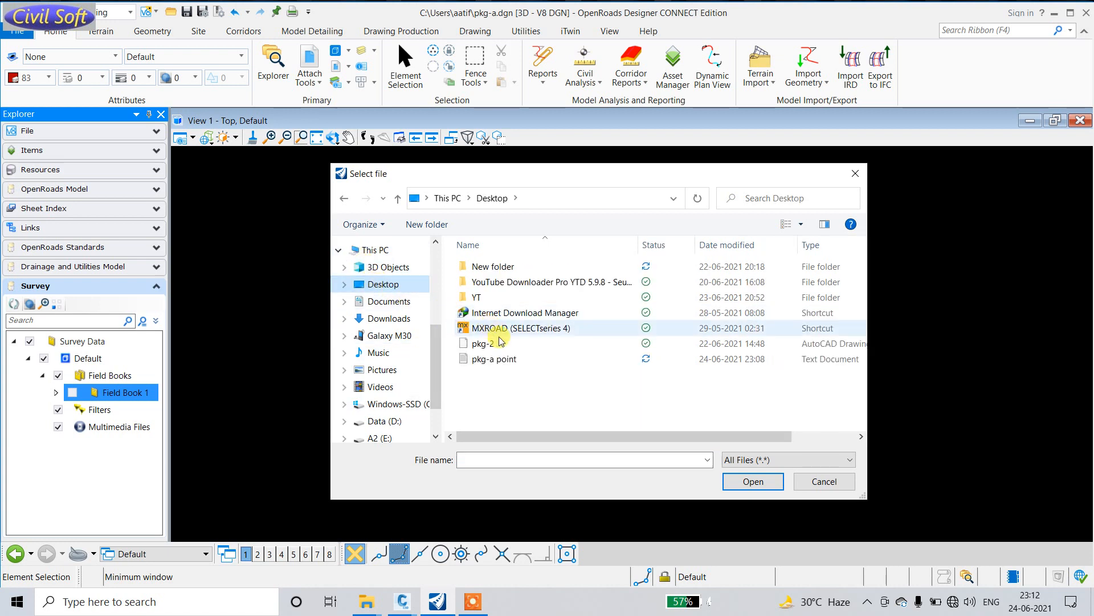
{"action": "left_click", "coordinate": [502, 365]}
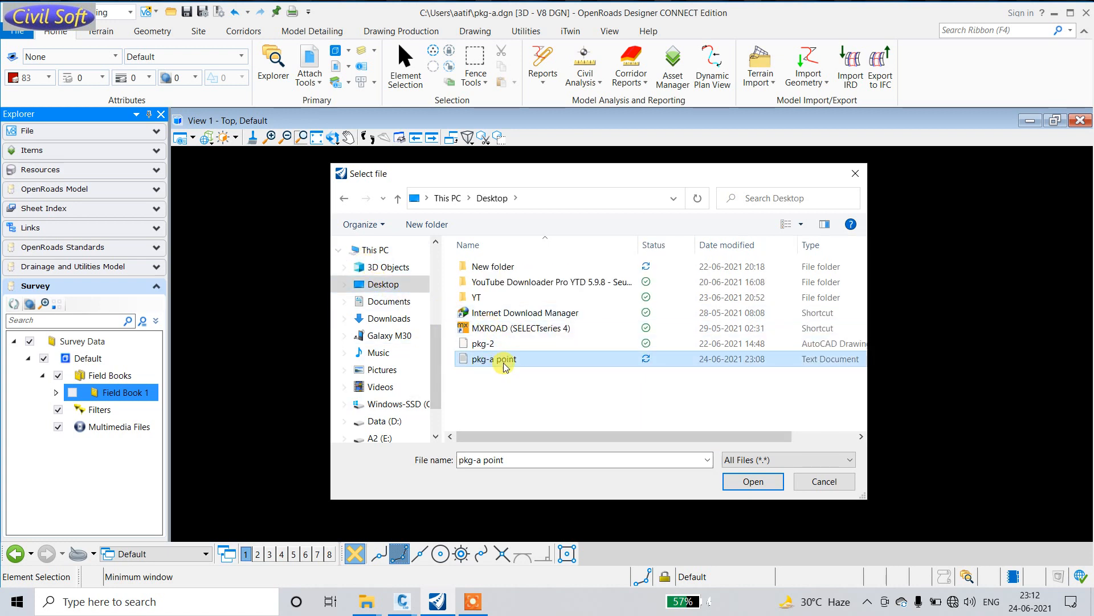
{"action": "left_click", "coordinate": [754, 482]}
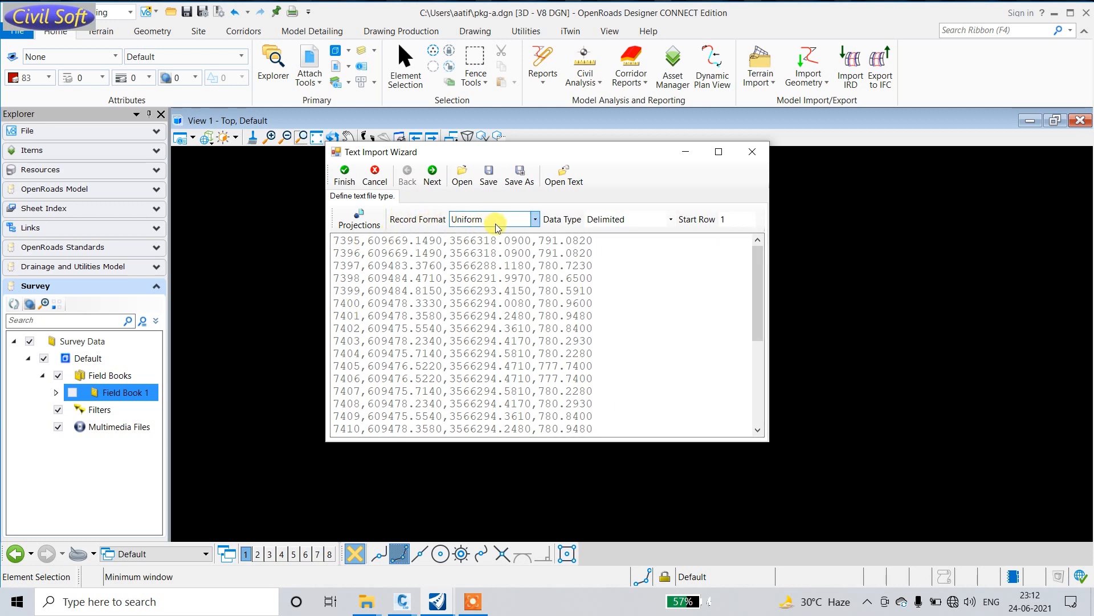
- Check the record format and data type options, keeping them at Uniform and Delimited
{"action": "left_click", "coordinate": [529, 221]}
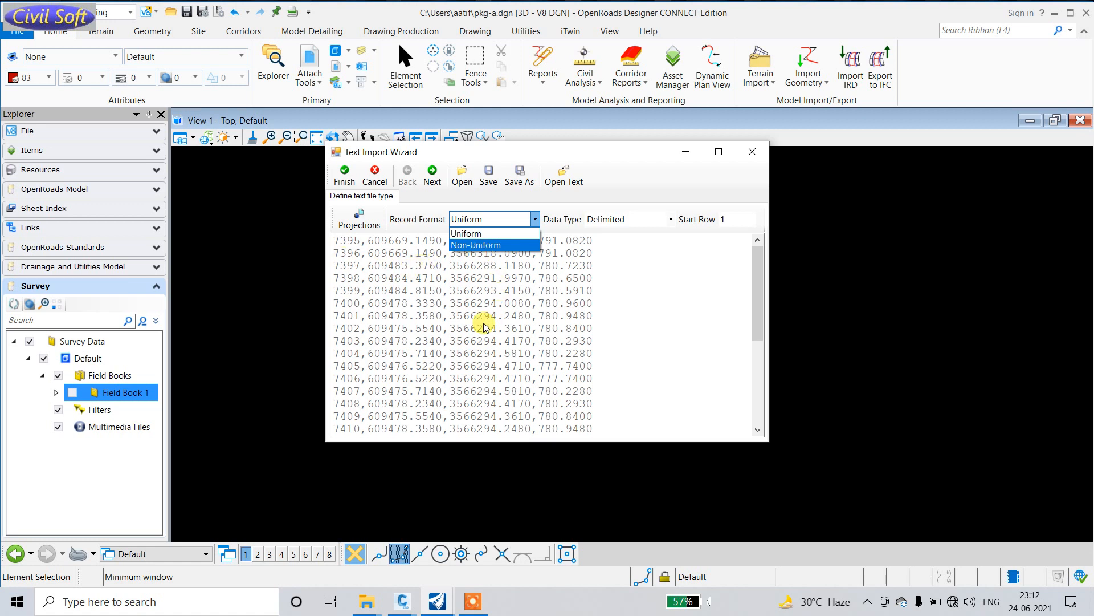
{"action": "left_click", "coordinate": [475, 236]}
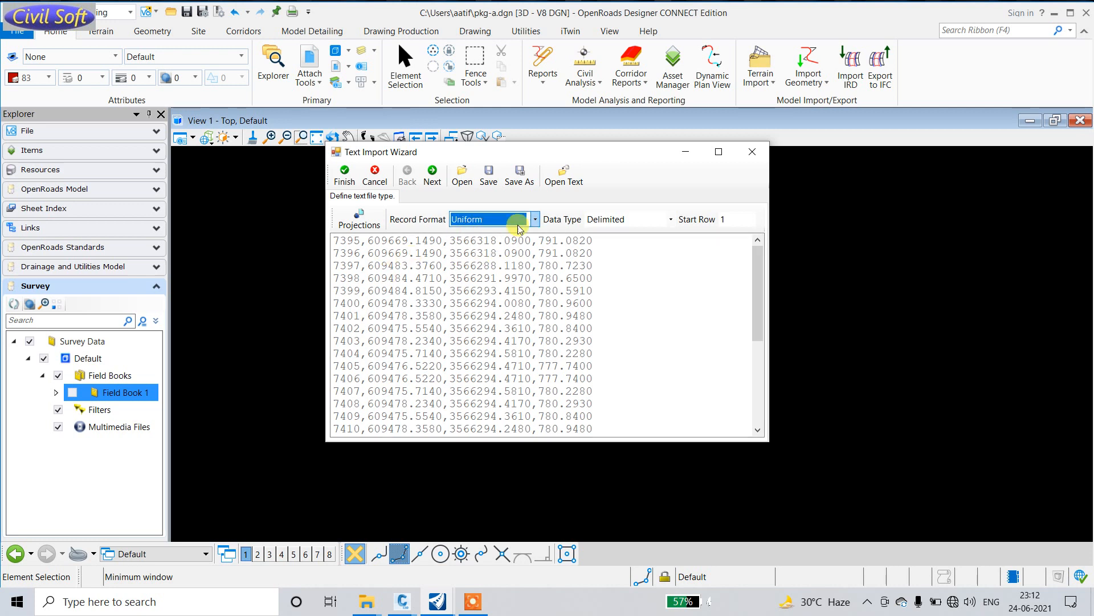
{"action": "left_click", "coordinate": [673, 221]}
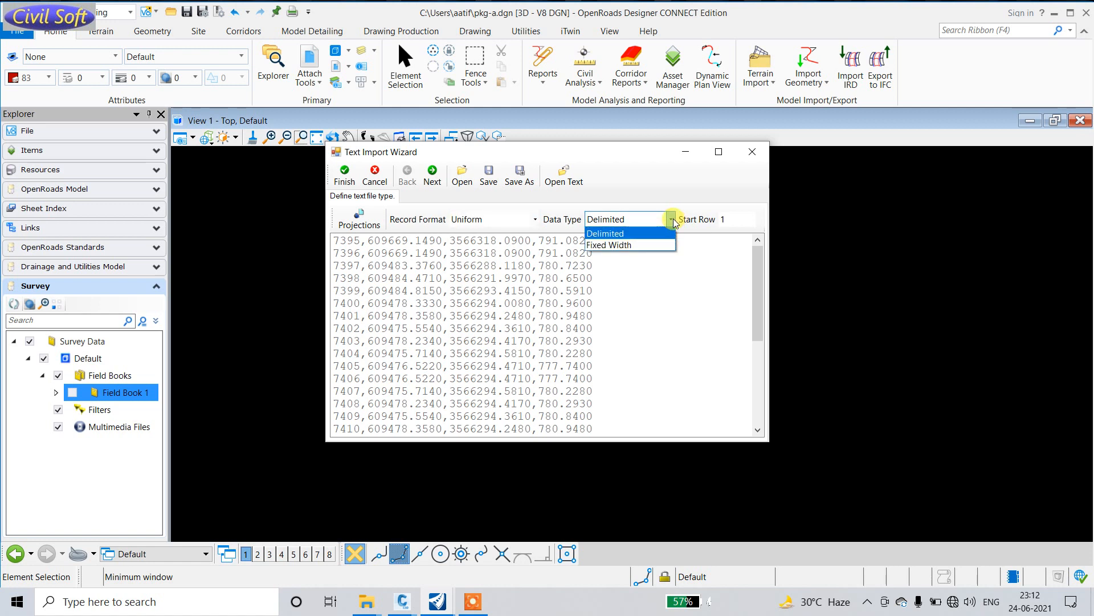
{"action": "left_click", "coordinate": [672, 220]}
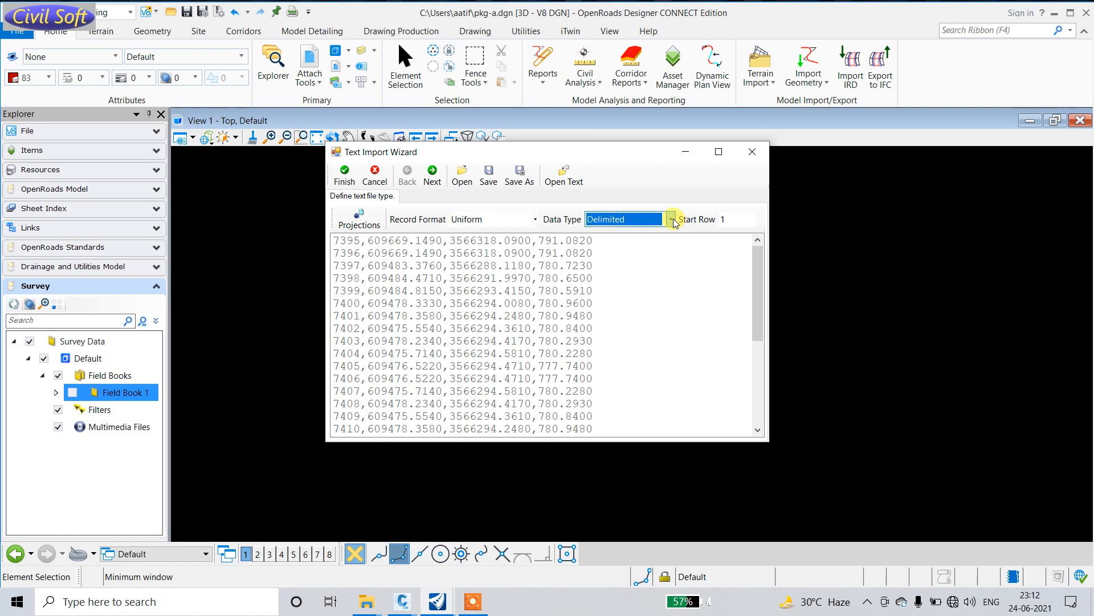
- Set the comma as the delimiter for the records and compare the split columns with the raw text
{"action": "left_click", "coordinate": [433, 172]}
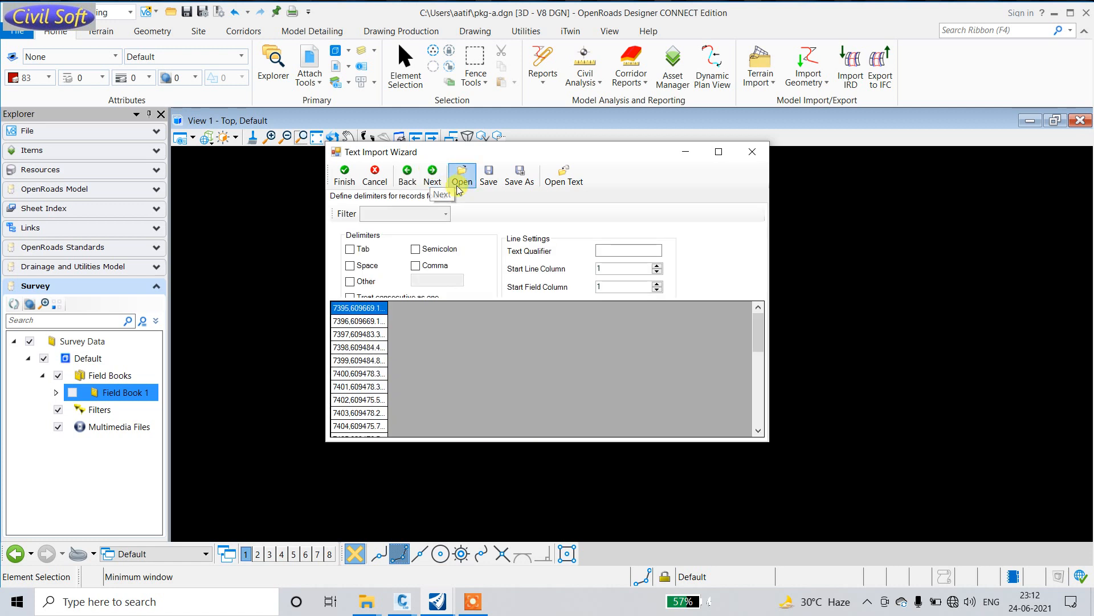
{"action": "left_click", "coordinate": [416, 265]}
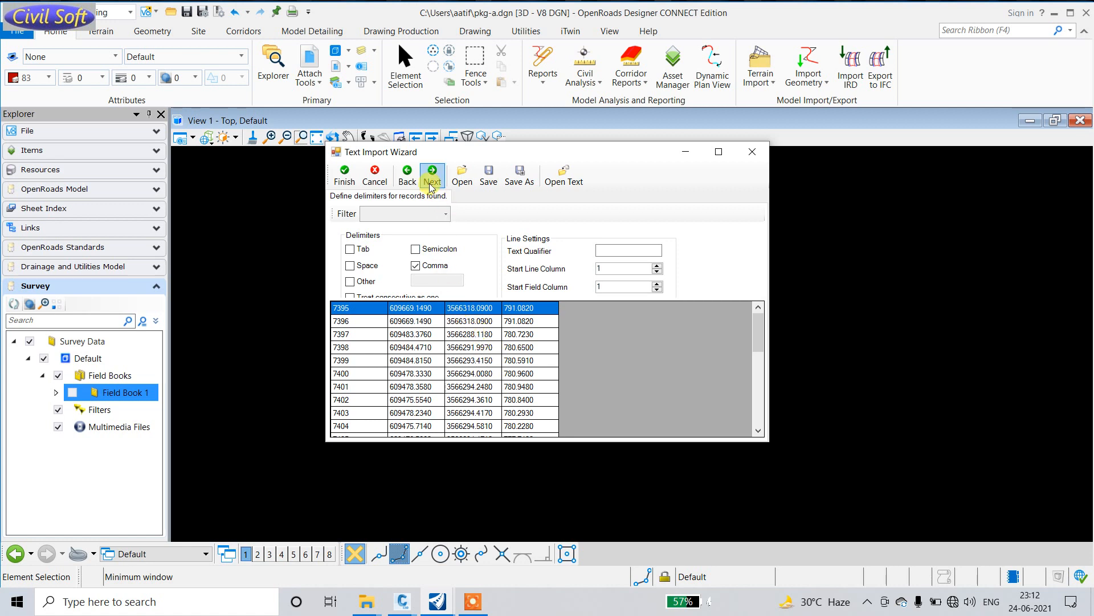
{"action": "left_click", "coordinate": [408, 176]}
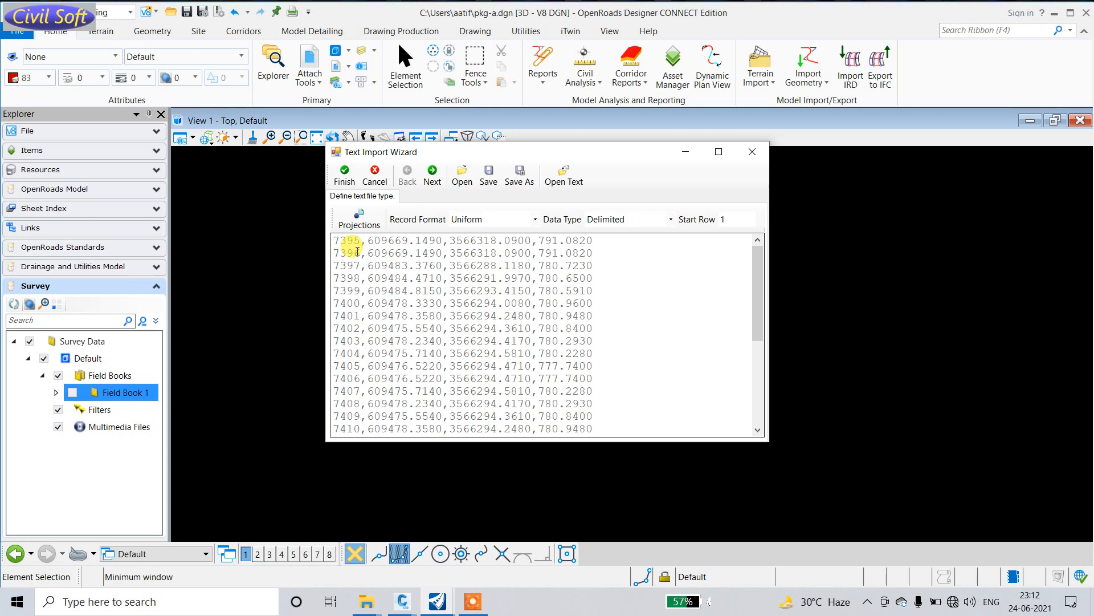
{"action": "left_click", "coordinate": [432, 176]}
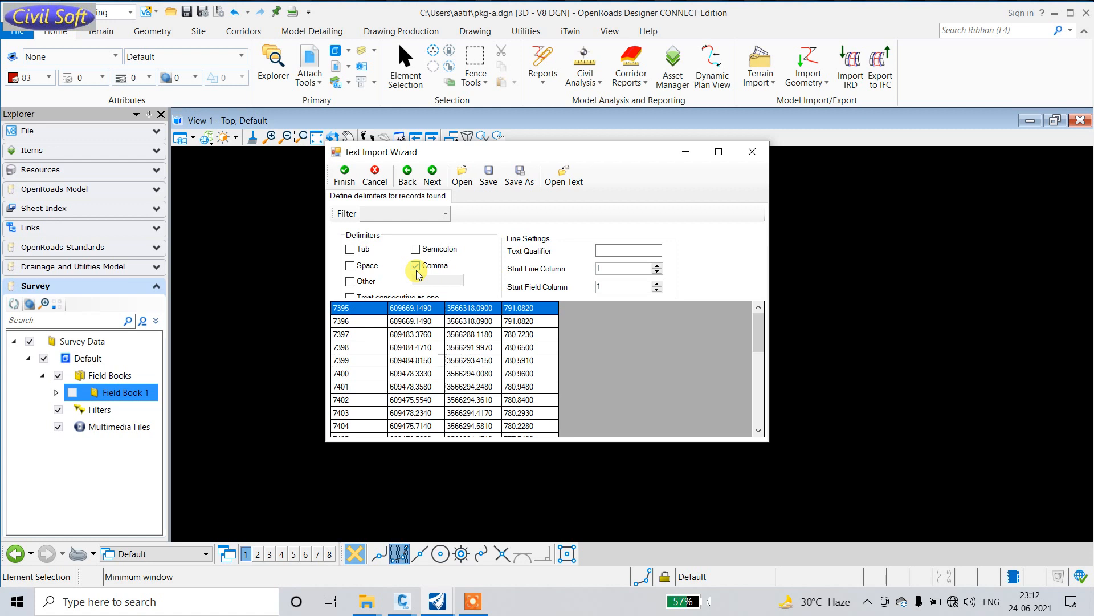
- Define the first column of the point data as Point Name and the second as Northing
{"action": "left_click", "coordinate": [434, 181]}
{"action": "left_click", "coordinate": [362, 231]}
{"action": "left_click", "coordinate": [362, 230]}
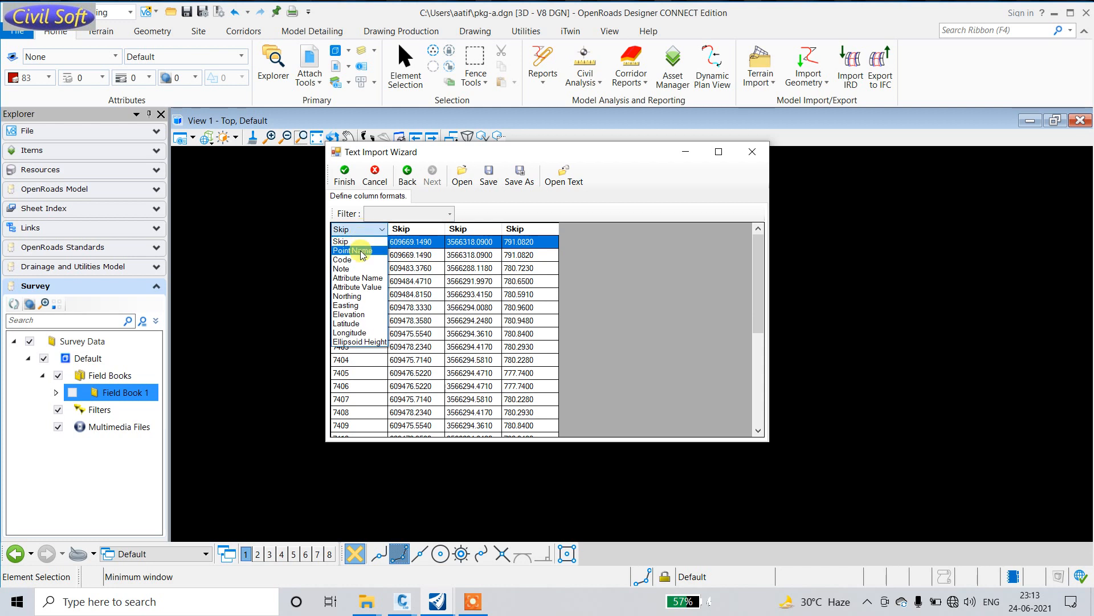
{"action": "left_click", "coordinate": [361, 255]}
{"action": "left_click", "coordinate": [416, 229]}
{"action": "left_click", "coordinate": [416, 230]}
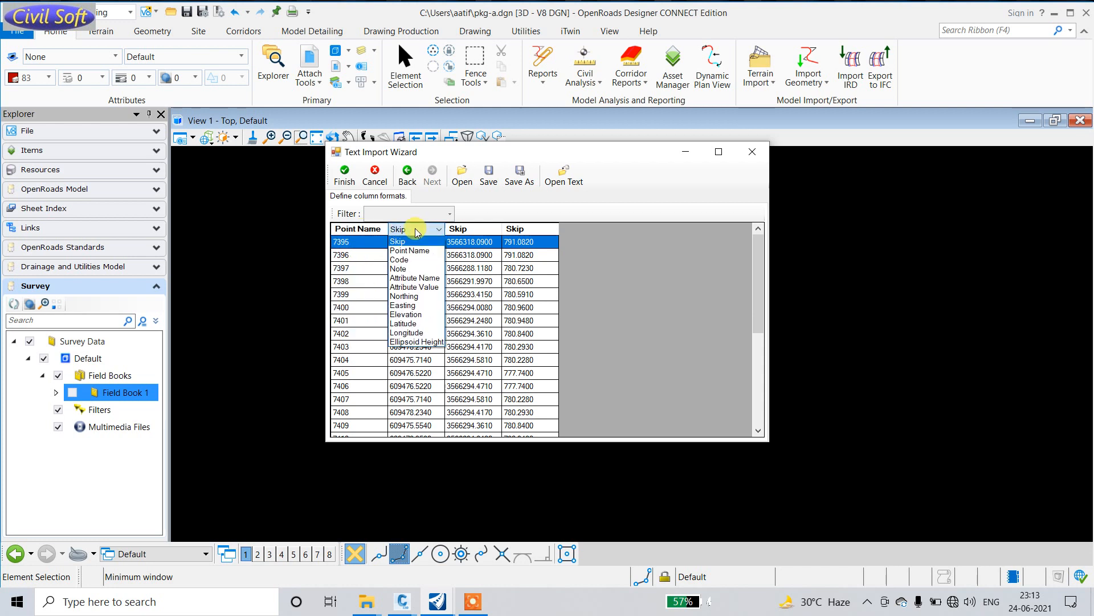
{"action": "left_click", "coordinate": [405, 296]}
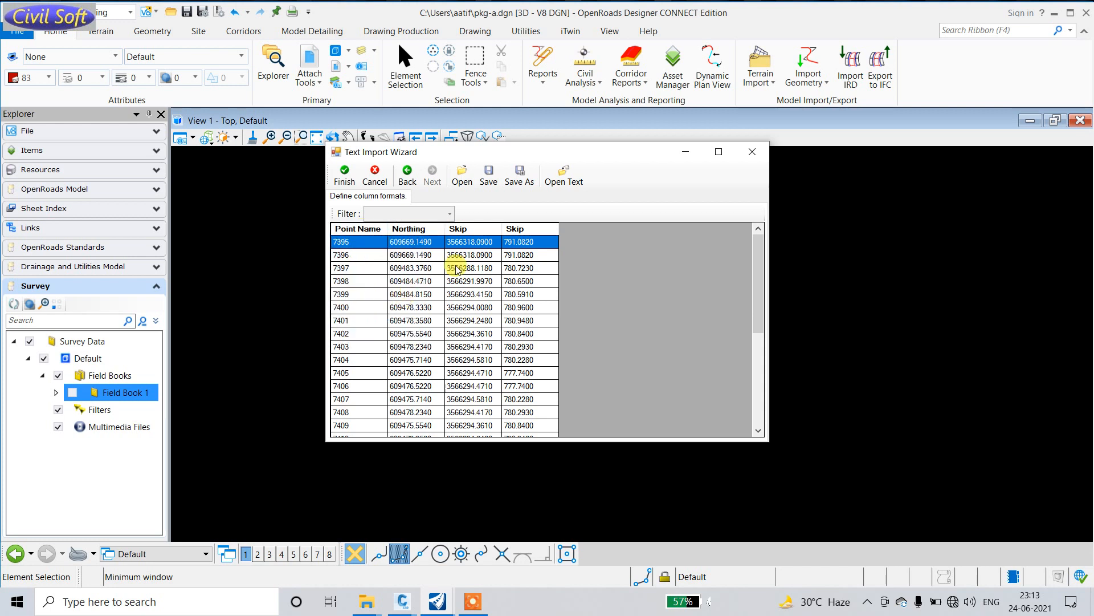
- Define the third column as Easting and the fourth as Elevation, and finish the import without creating a tiw file
{"action": "left_click", "coordinate": [463, 229]}
{"action": "left_click", "coordinate": [463, 229]}
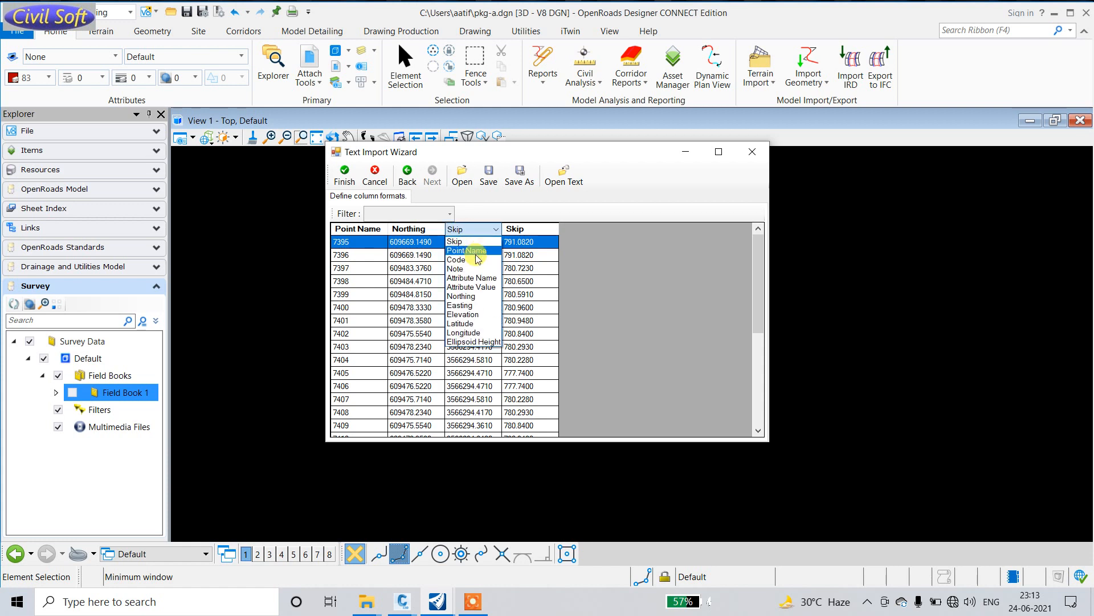
{"action": "left_click", "coordinate": [465, 306]}
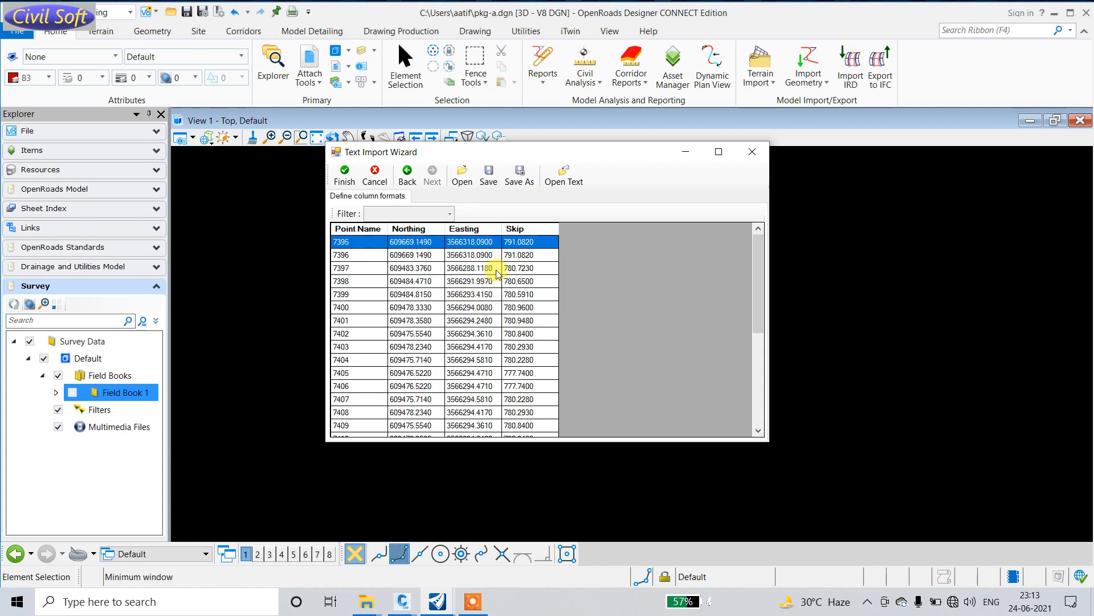
{"action": "left_click", "coordinate": [520, 231]}
{"action": "left_click", "coordinate": [520, 231]}
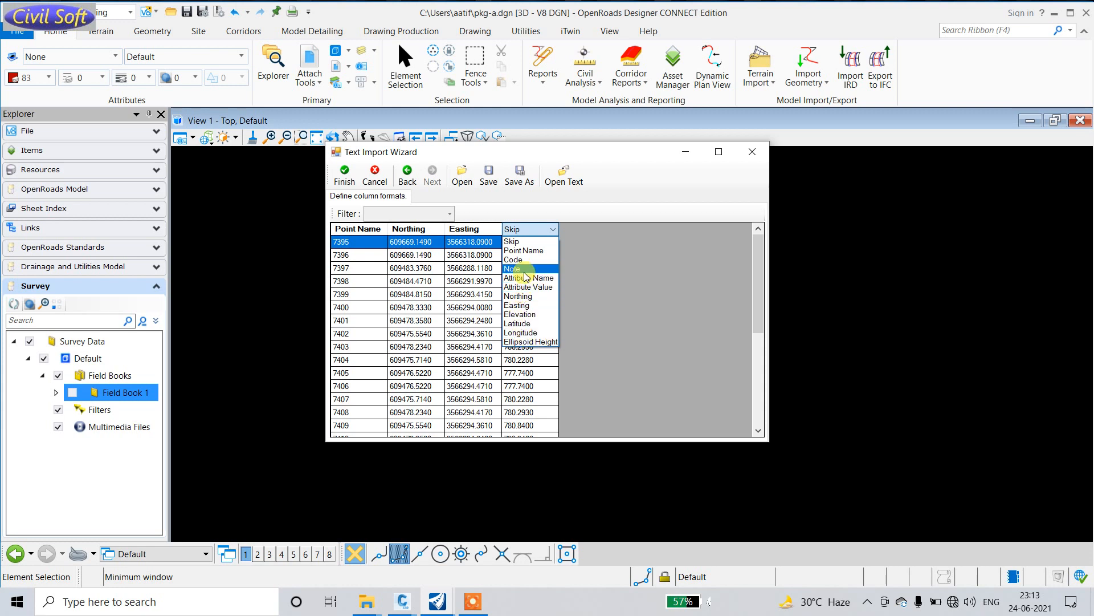
{"action": "left_click", "coordinate": [522, 317]}
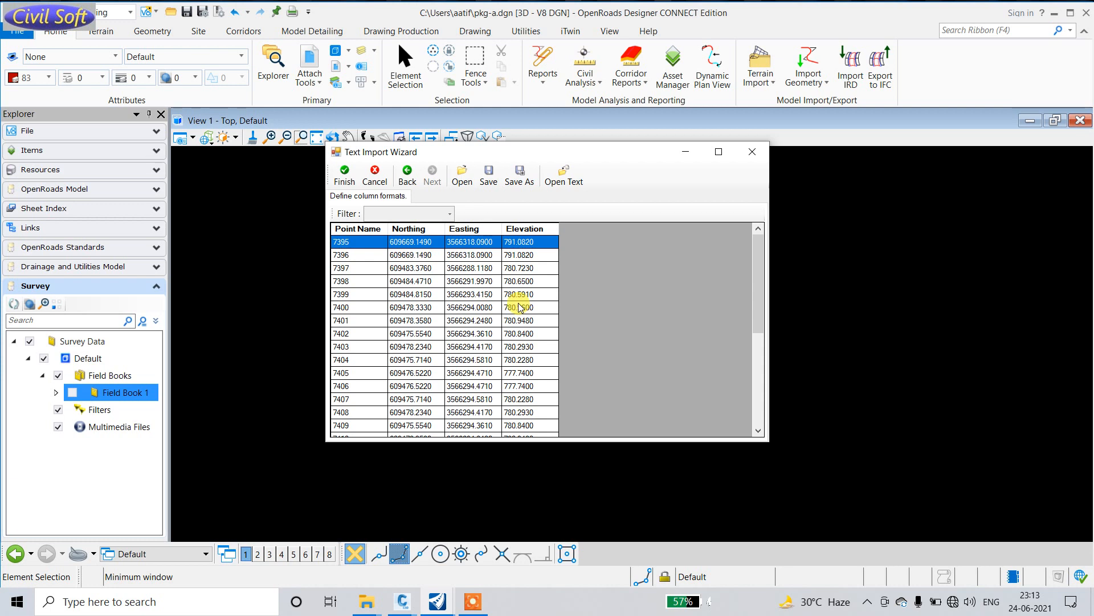
{"action": "left_click", "coordinate": [343, 182]}
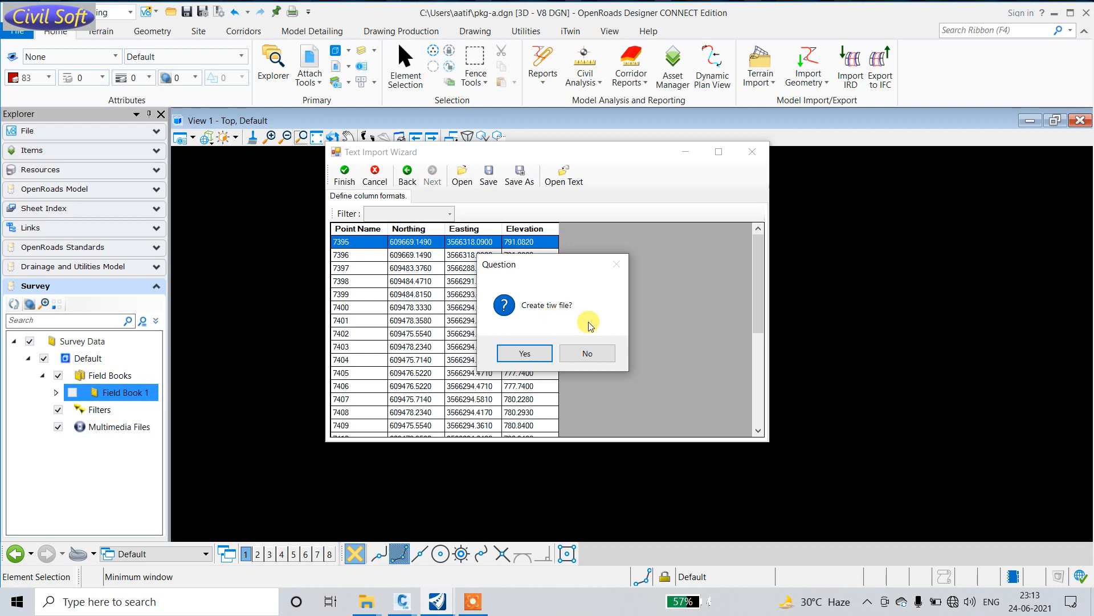
{"action": "left_click", "coordinate": [587, 353]}
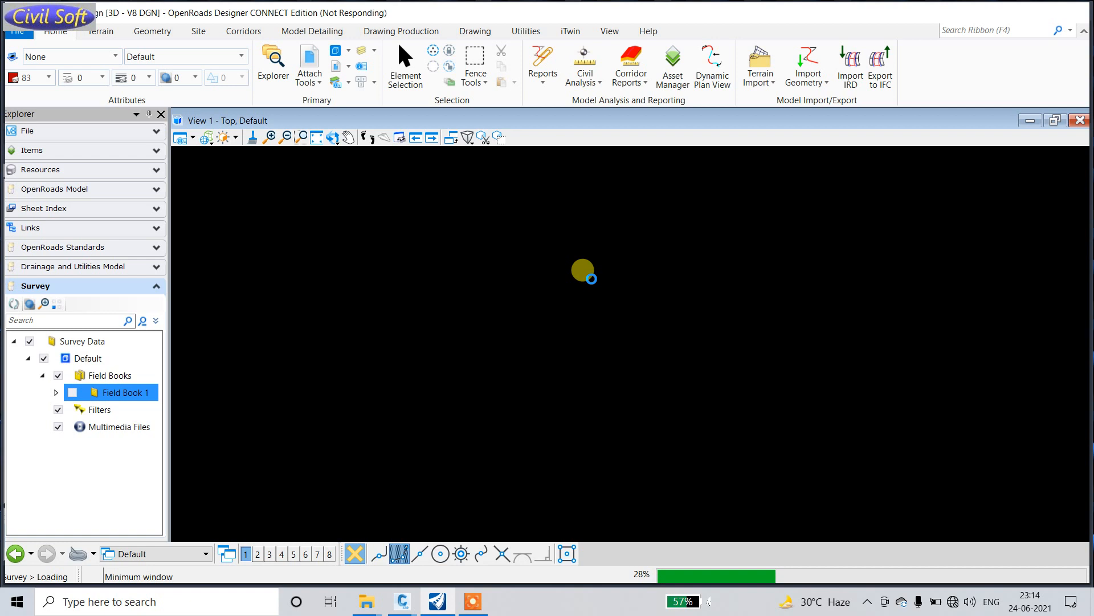
- Check the size of the "pkg-a point" text file in the Desktop folder and return to the drawing
{"action": "mouse_move", "coordinate": [367, 602]}
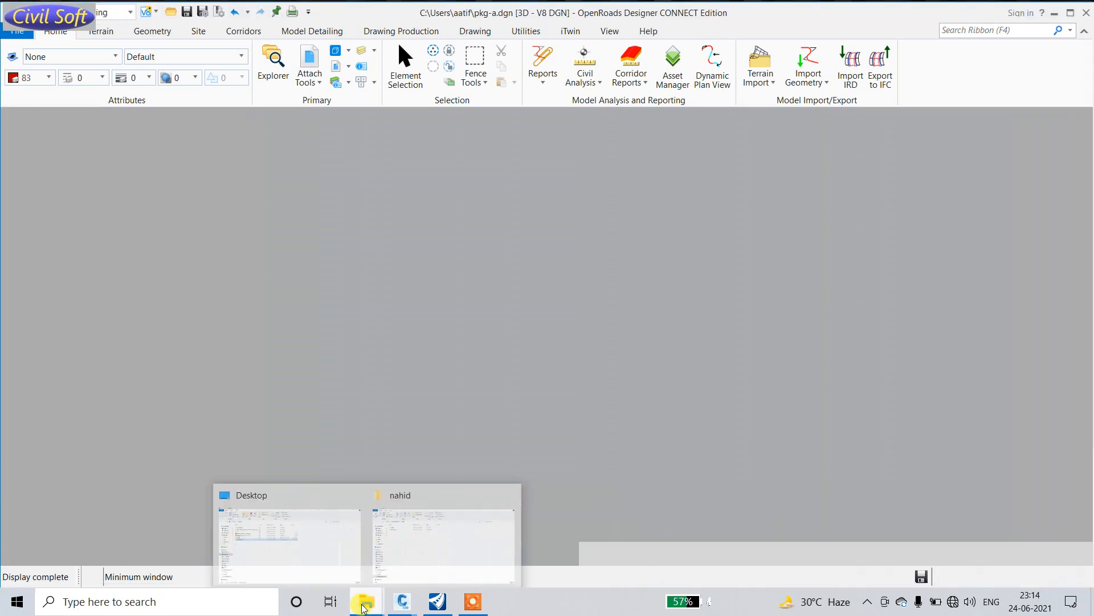
{"action": "left_click", "coordinate": [349, 553]}
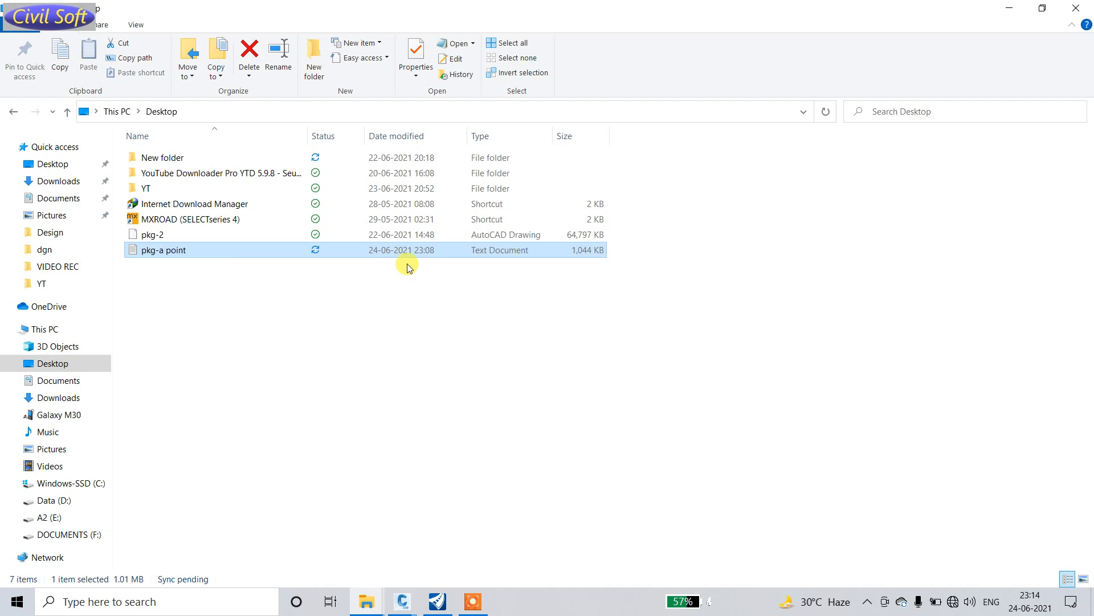
{"action": "left_click", "coordinate": [1014, 9]}
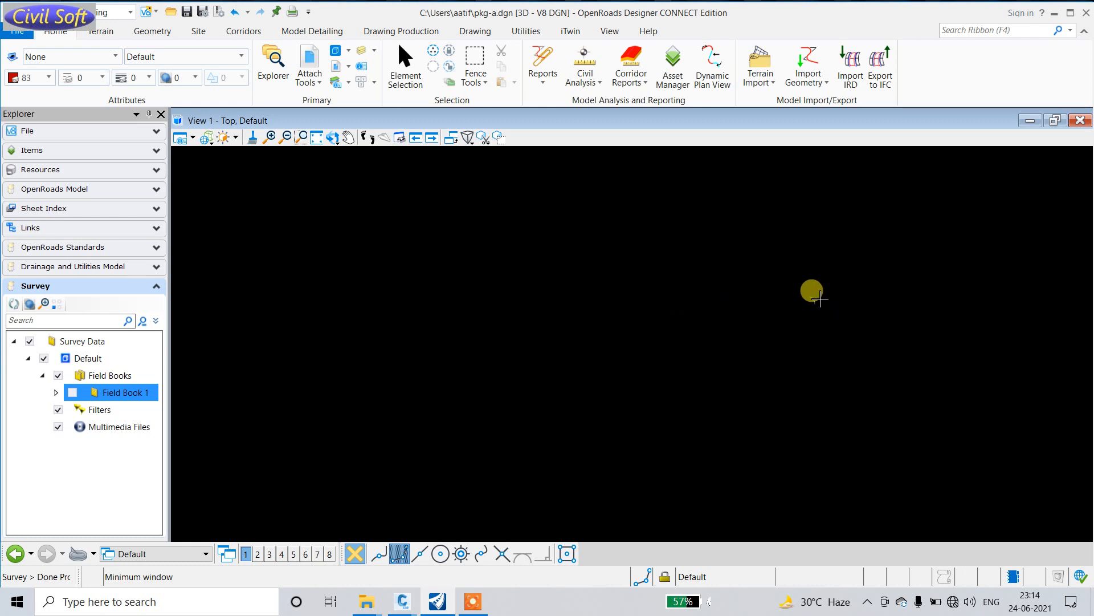
- Examine the imported survey data along the whole route in the top view, from the overall shape down to individual lines
{"action": "scroll", "coordinate": [812, 285], "scroll_direction": "up", "scroll_amount": 5}
{"action": "scroll", "coordinate": [815, 279], "scroll_direction": "up", "scroll_amount": 8}
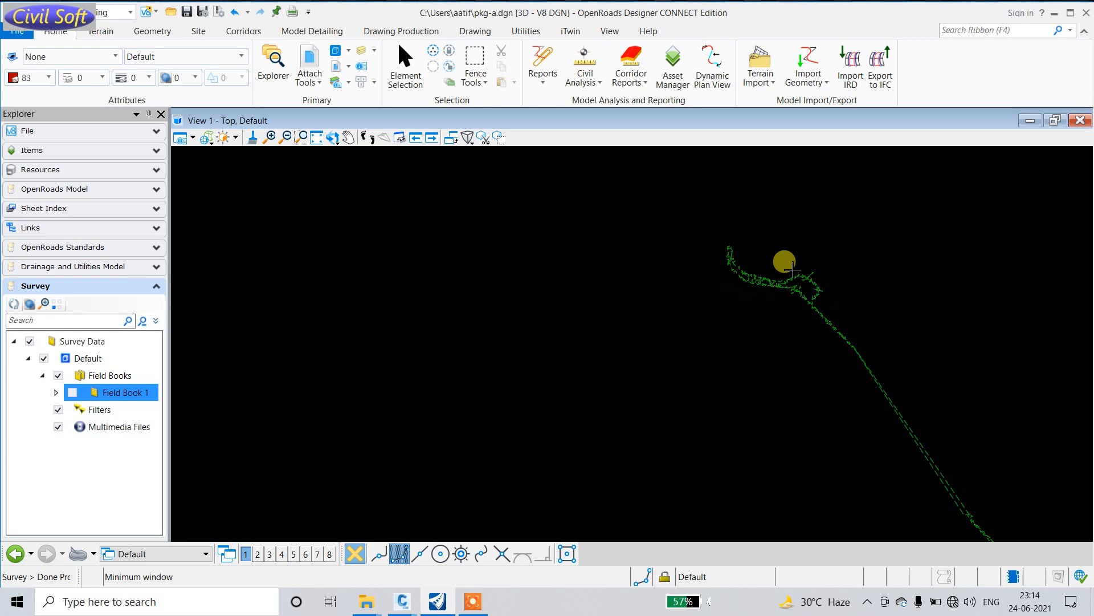
{"action": "scroll", "coordinate": [496, 285], "scroll_direction": "up", "scroll_amount": 5}
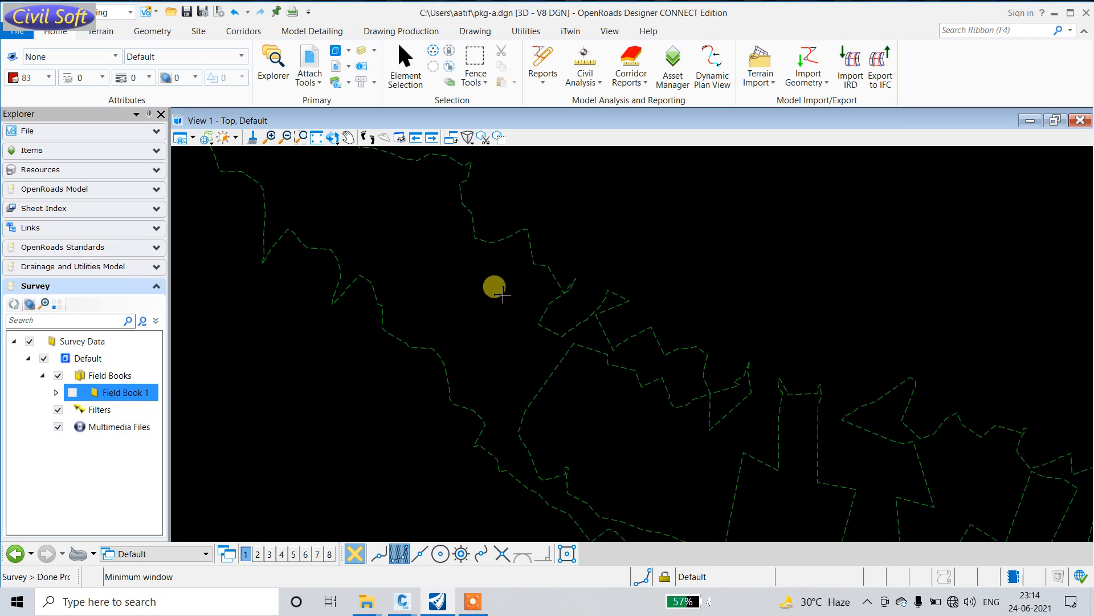
{"action": "scroll", "coordinate": [570, 268], "scroll_direction": "down", "scroll_amount": 10}
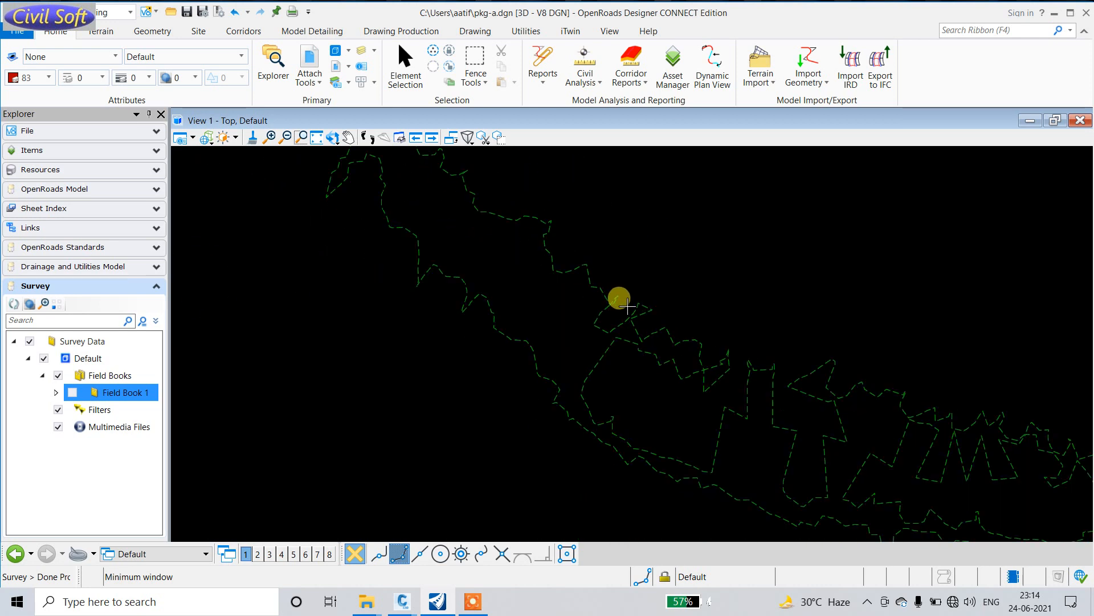
{"action": "scroll", "coordinate": [852, 410], "scroll_direction": "down", "scroll_amount": 4}
{"action": "scroll", "coordinate": [861, 444], "scroll_direction": "up", "scroll_amount": 7}
{"action": "scroll", "coordinate": [869, 423], "scroll_direction": "up", "scroll_amount": 5}
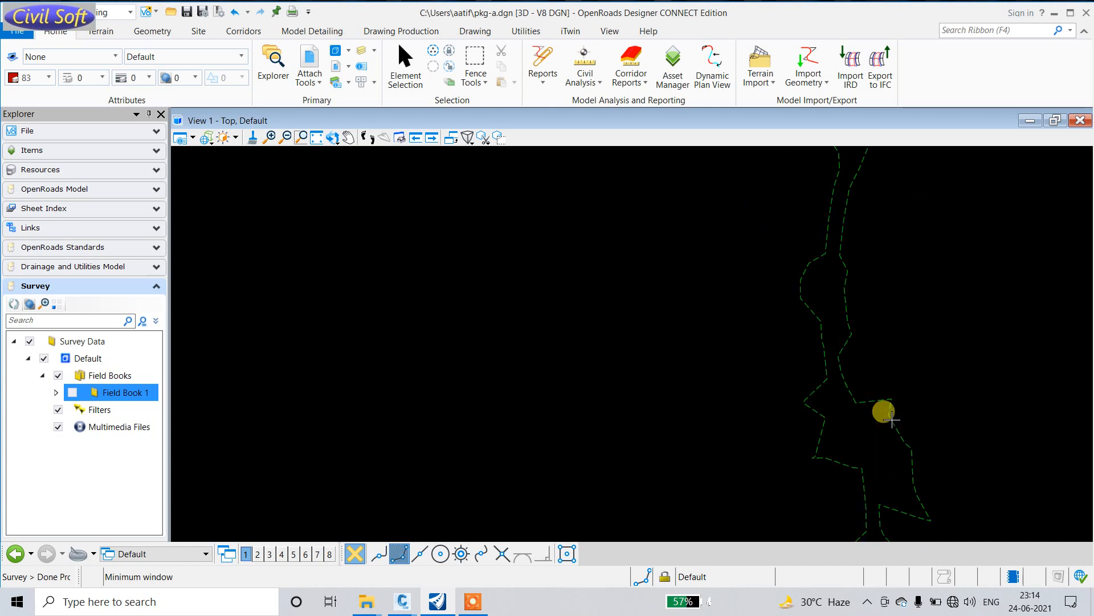
{"action": "scroll", "coordinate": [878, 399], "scroll_direction": "down", "scroll_amount": 5}
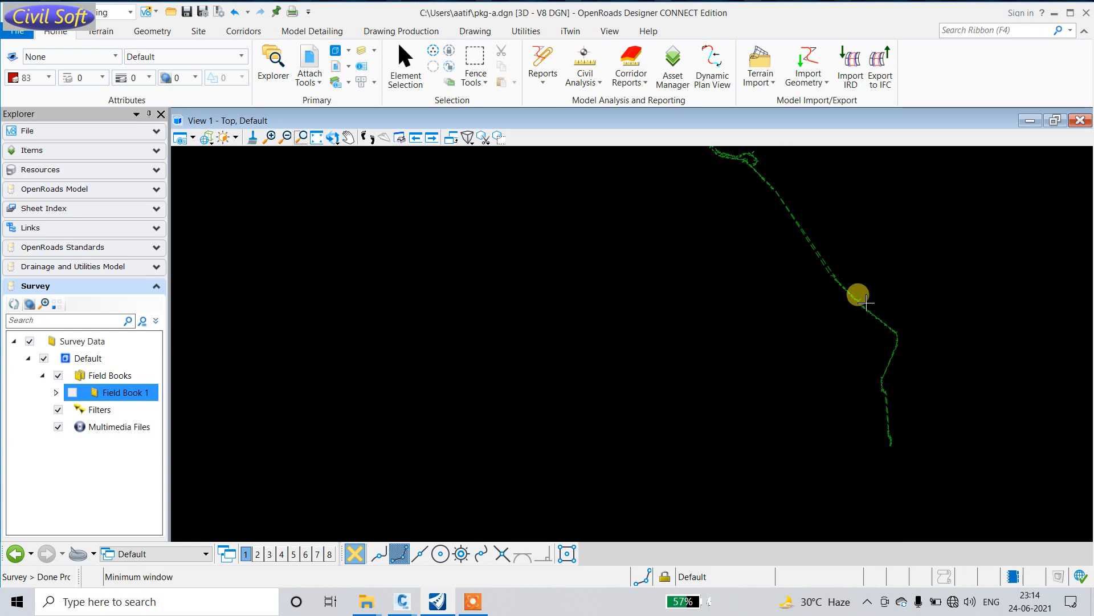
{"action": "scroll", "coordinate": [886, 434], "scroll_direction": "down", "scroll_amount": 1}
{"action": "scroll", "coordinate": [889, 438], "scroll_direction": "up", "scroll_amount": 4}
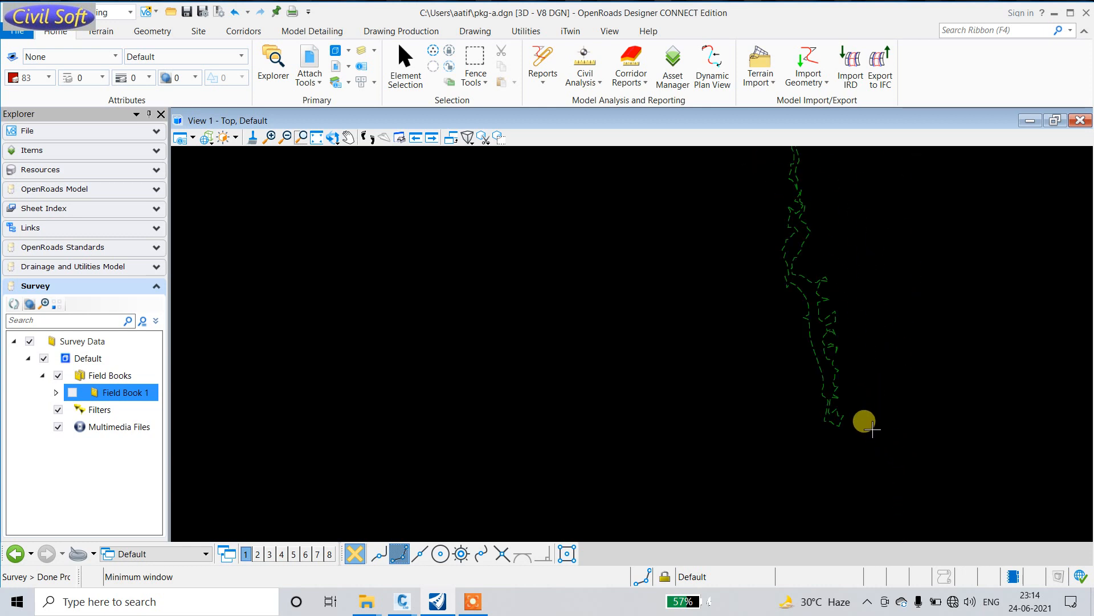
{"action": "scroll", "coordinate": [786, 413], "scroll_direction": "up", "scroll_amount": 5}
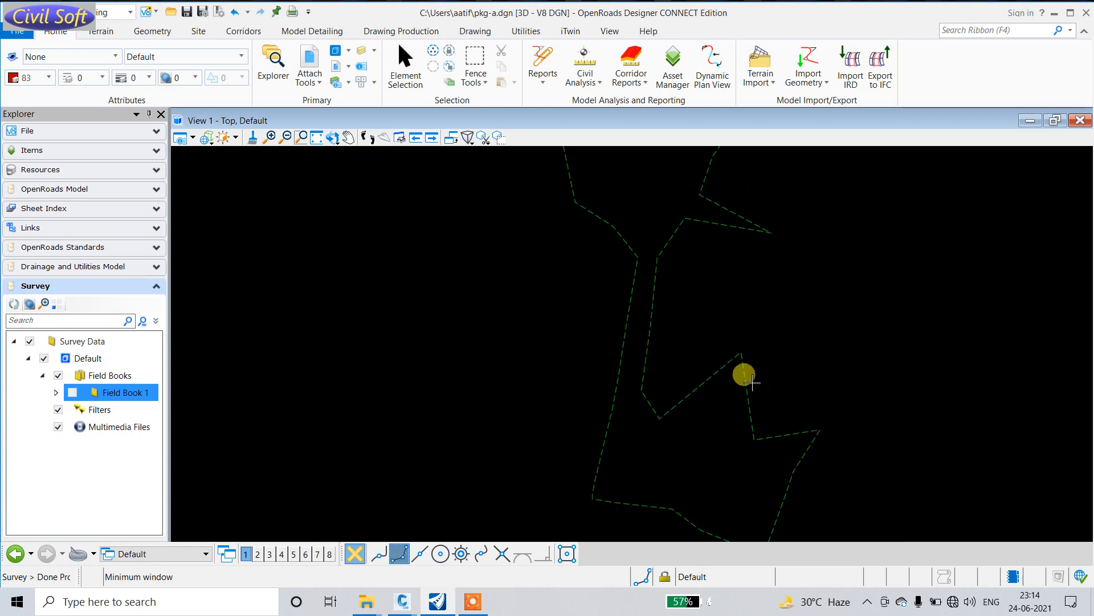
{"action": "scroll", "coordinate": [675, 383], "scroll_direction": "down", "scroll_amount": 6}
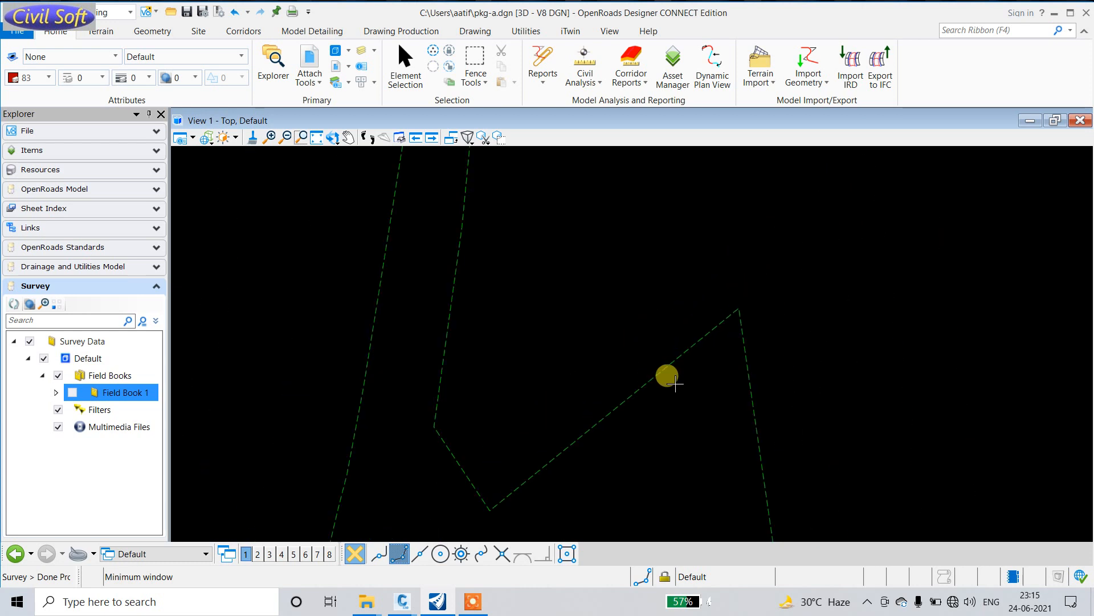
{"action": "scroll", "coordinate": [674, 381], "scroll_direction": "down", "scroll_amount": 2}
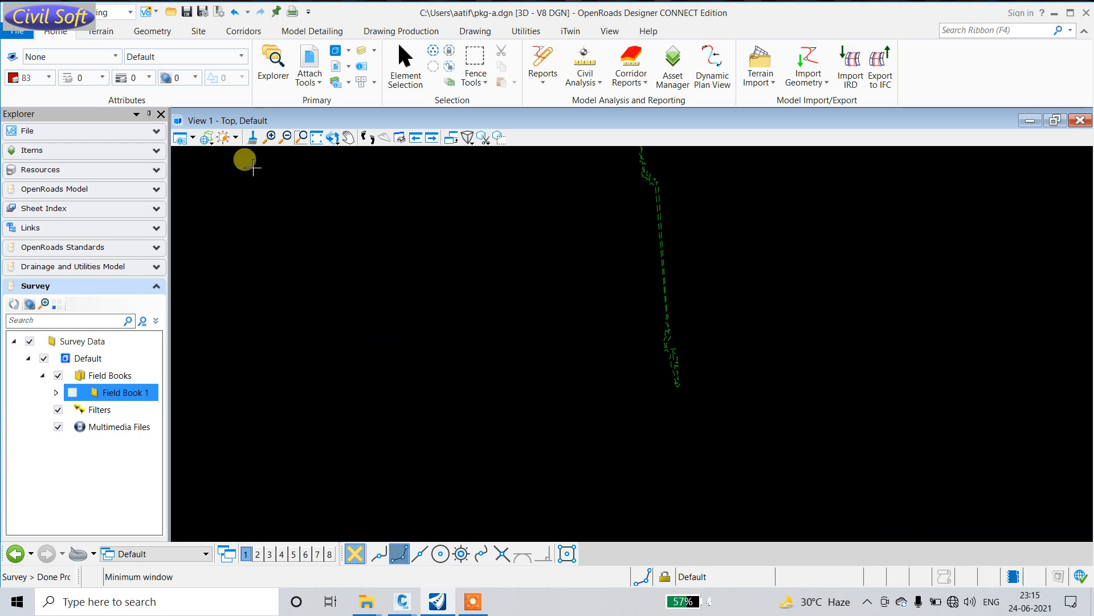
- Save the pkg-a.dgn drawing with the imported survey data and return to the top view
{"action": "left_click", "coordinate": [22, 35]}
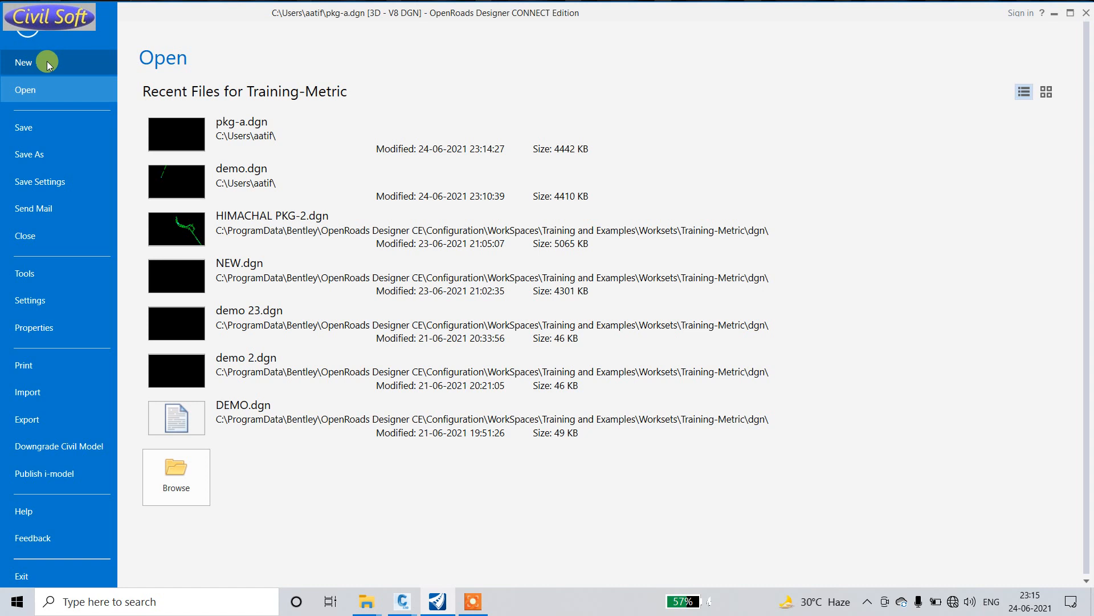
{"action": "left_click", "coordinate": [29, 126]}
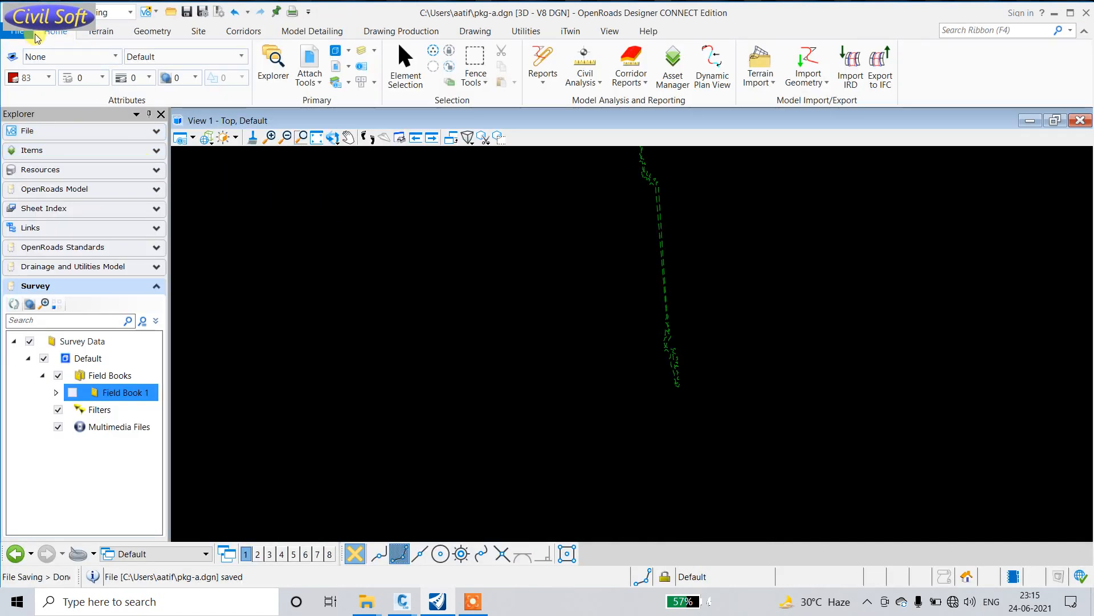
{"action": "left_click", "coordinate": [17, 34]}
{"action": "left_click", "coordinate": [16, 36]}
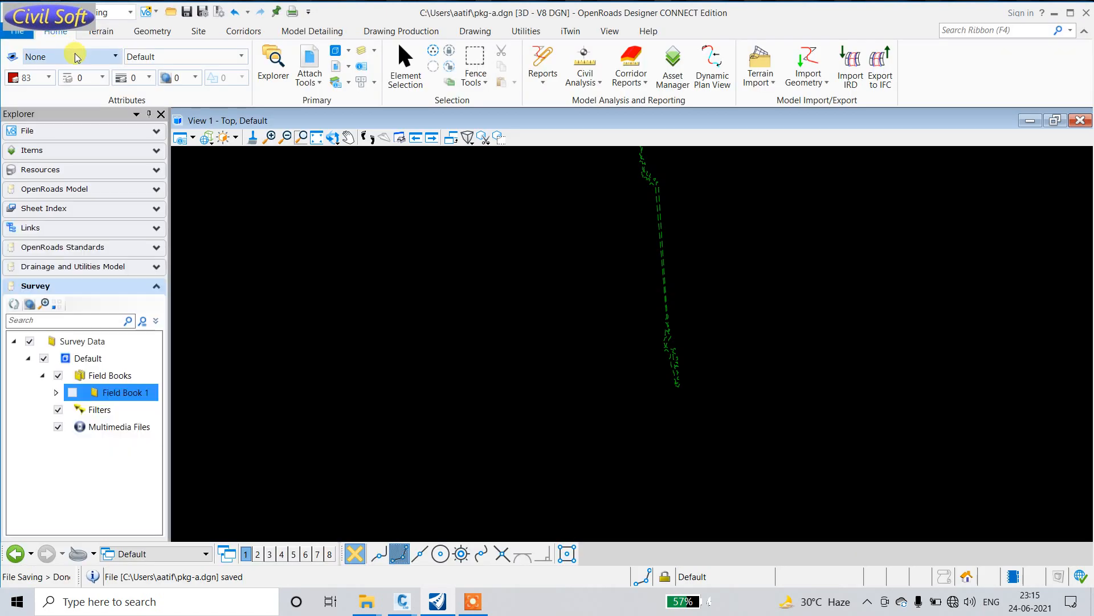
- Inspect the survey linework in the top view, comparing the curved, looped upper end with the long straight stretch and the route's overall shape
{"action": "scroll", "coordinate": [675, 232], "scroll_direction": "down", "scroll_amount": 10}
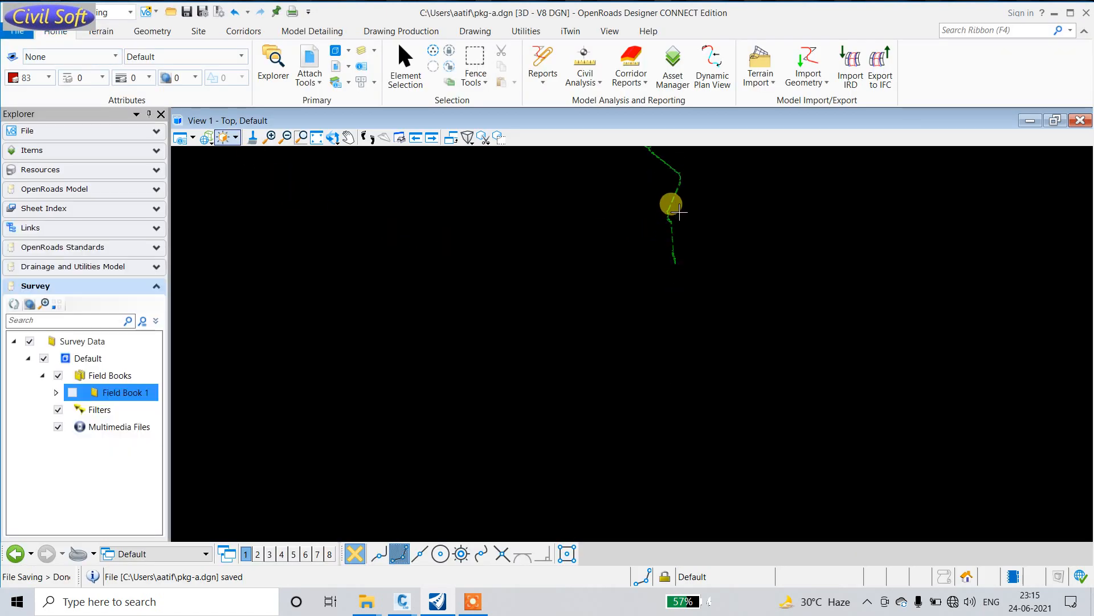
{"action": "scroll", "coordinate": [670, 166], "scroll_direction": "up", "scroll_amount": 5}
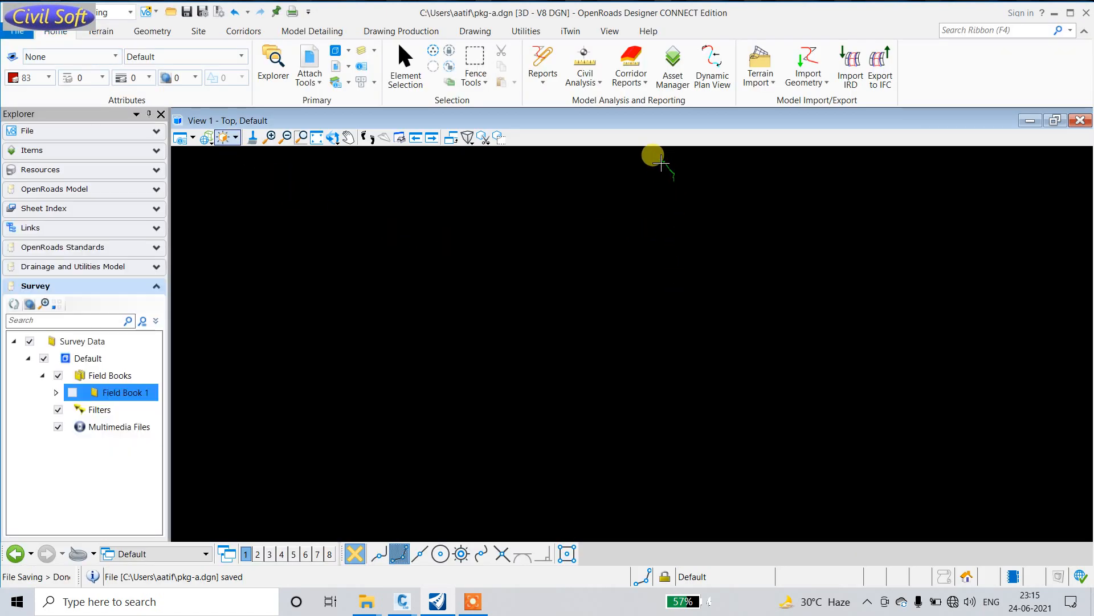
{"action": "scroll", "coordinate": [735, 186], "scroll_direction": "down", "scroll_amount": 6}
{"action": "scroll", "coordinate": [741, 178], "scroll_direction": "up", "scroll_amount": 4}
{"action": "scroll", "coordinate": [678, 182], "scroll_direction": "up", "scroll_amount": 5}
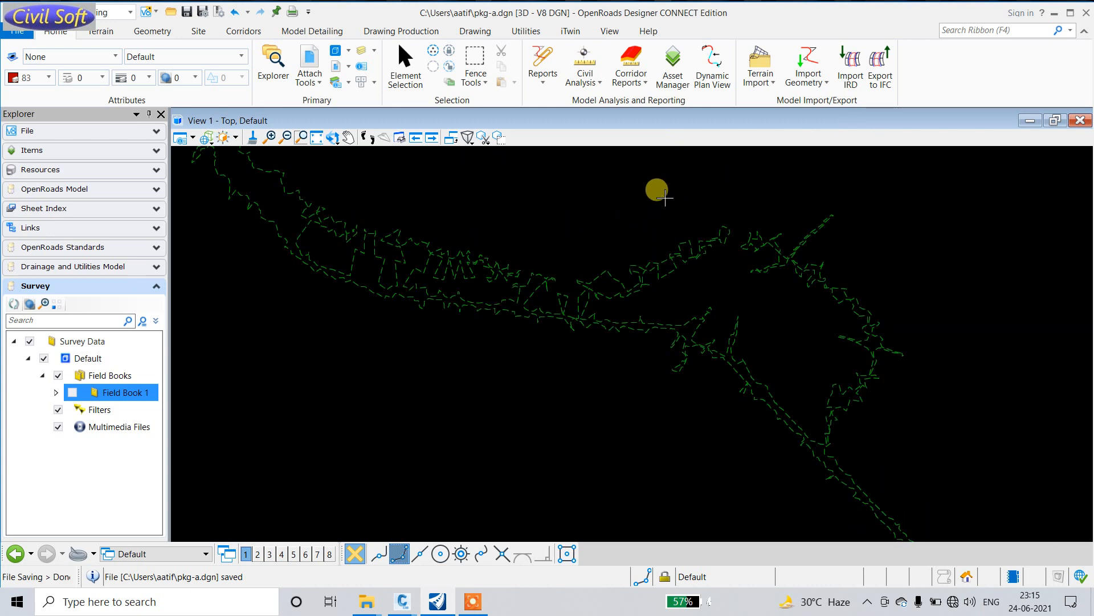
{"action": "scroll", "coordinate": [789, 245], "scroll_direction": "up", "scroll_amount": 5}
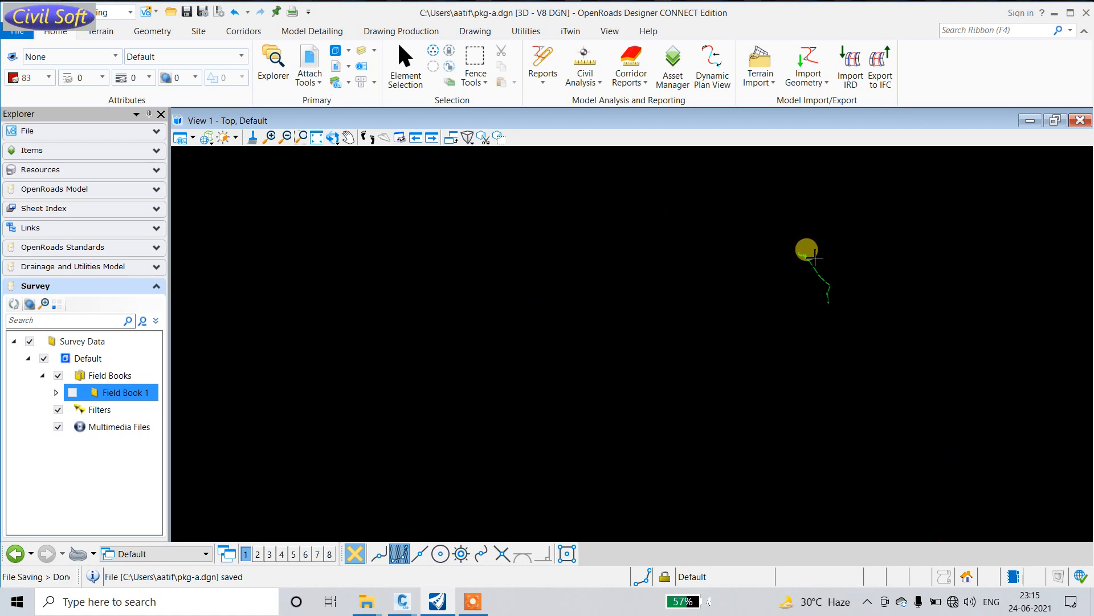
{"action": "scroll", "coordinate": [817, 258], "scroll_direction": "up", "scroll_amount": 4}
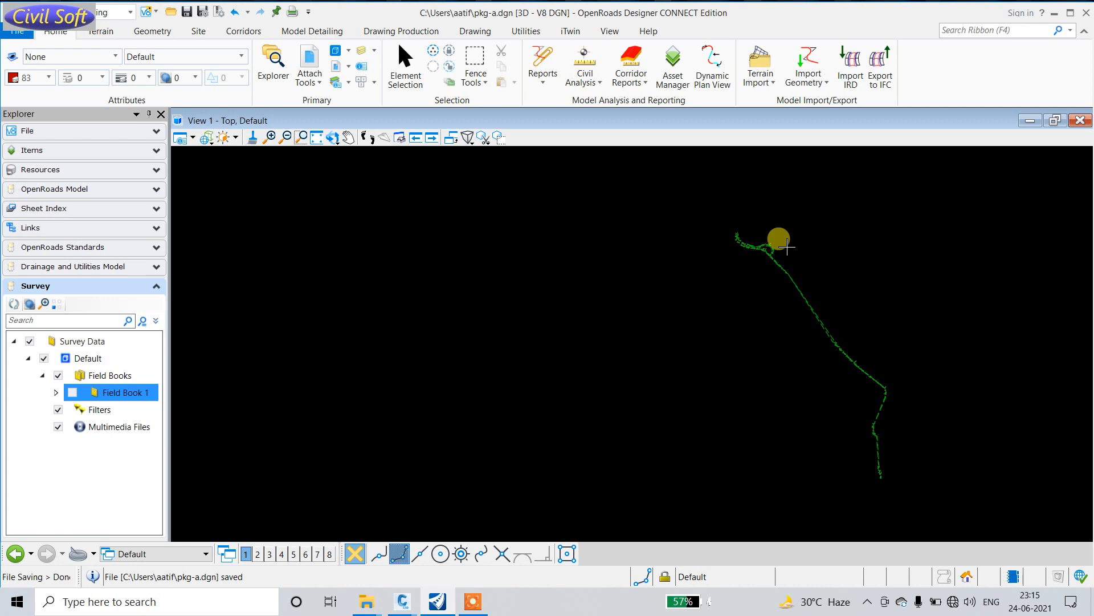
{"action": "scroll", "coordinate": [701, 242], "scroll_direction": "up", "scroll_amount": 2}
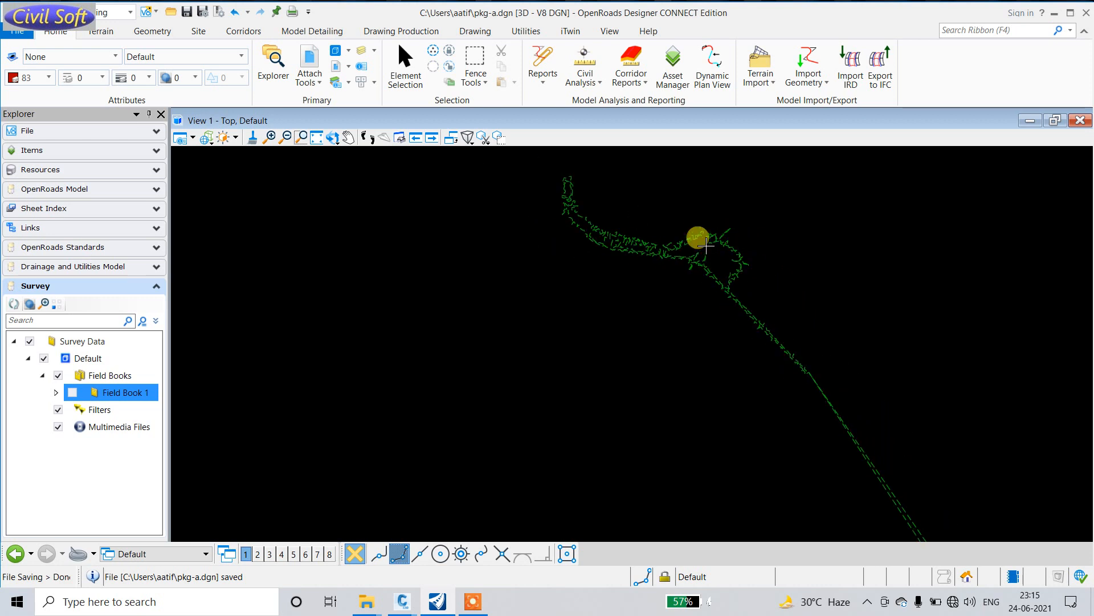
{"action": "scroll", "coordinate": [710, 245], "scroll_direction": "up", "scroll_amount": 3}
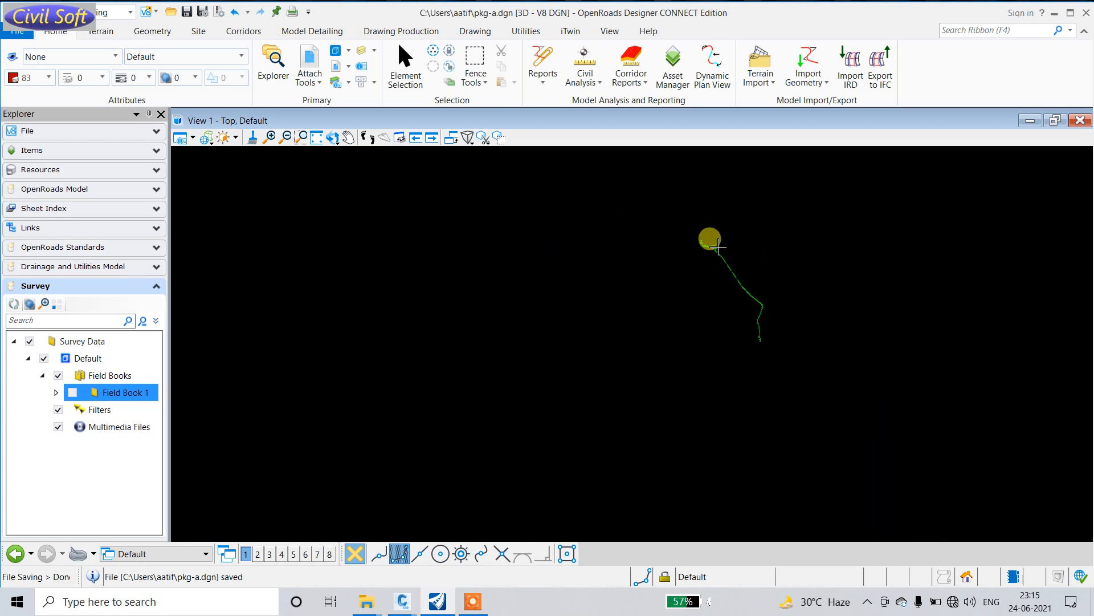
{"action": "scroll", "coordinate": [721, 246], "scroll_direction": "up", "scroll_amount": 3}
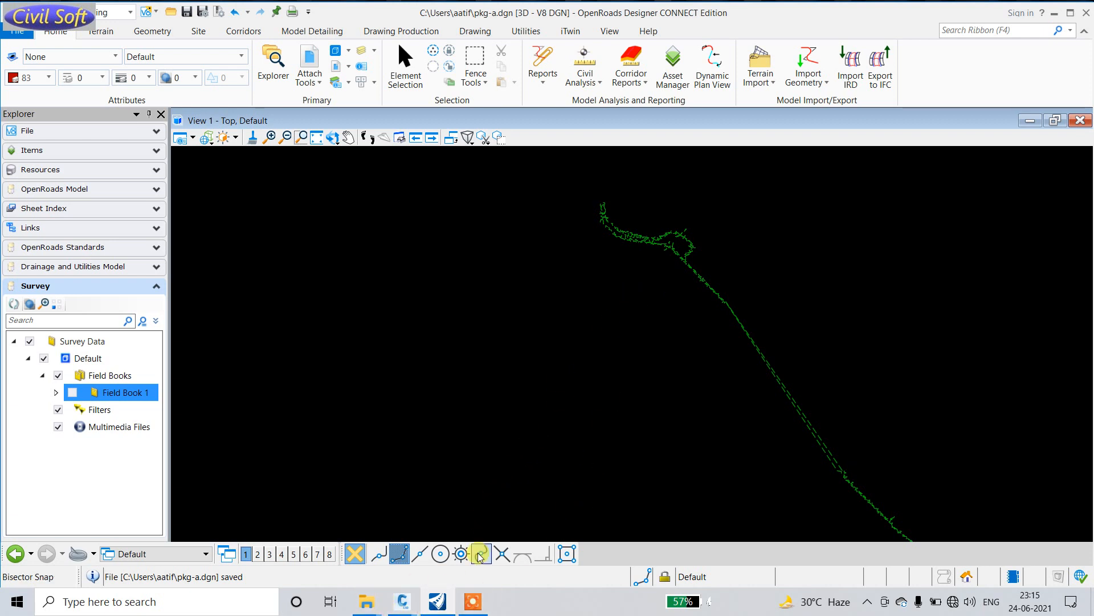
{"action": "scroll", "coordinate": [664, 252], "scroll_direction": "down", "scroll_amount": 4}
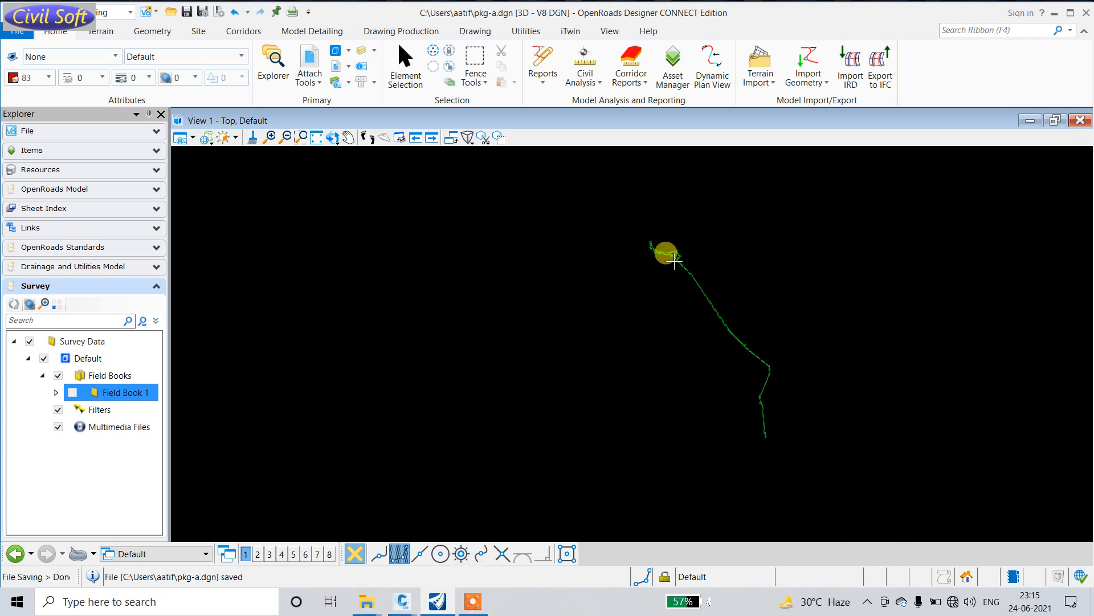
{"action": "scroll", "coordinate": [675, 262], "scroll_direction": "down", "scroll_amount": 1}
{"action": "scroll", "coordinate": [682, 268], "scroll_direction": "up", "scroll_amount": 5}
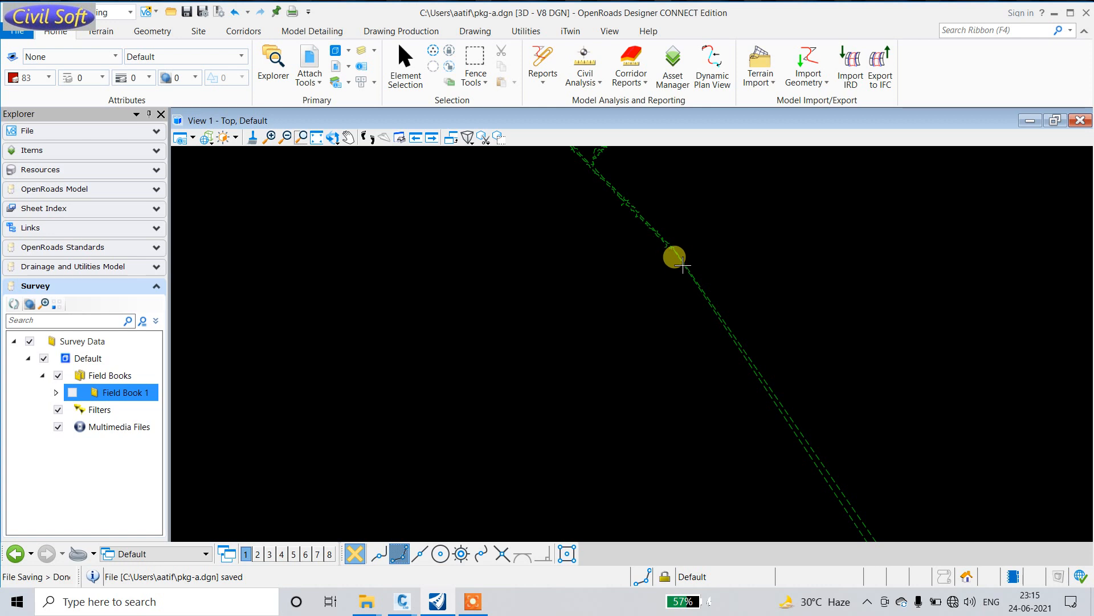
{"action": "scroll", "coordinate": [689, 261], "scroll_direction": "down", "scroll_amount": 2}
{"action": "scroll", "coordinate": [688, 259], "scroll_direction": "up", "scroll_amount": 3}
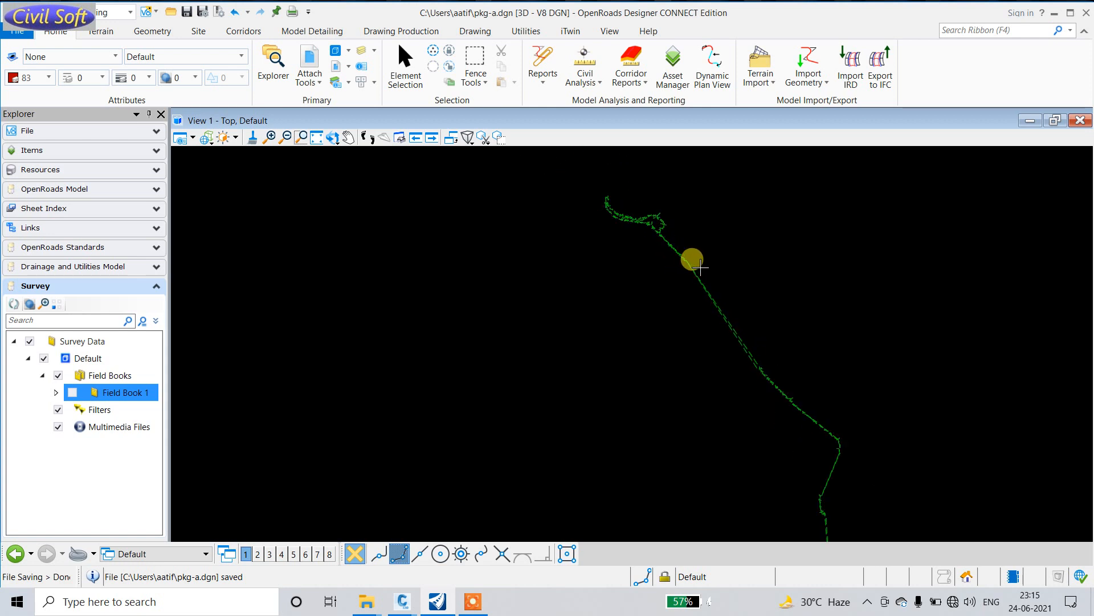
{"action": "scroll", "coordinate": [630, 242], "scroll_direction": "down", "scroll_amount": 5}
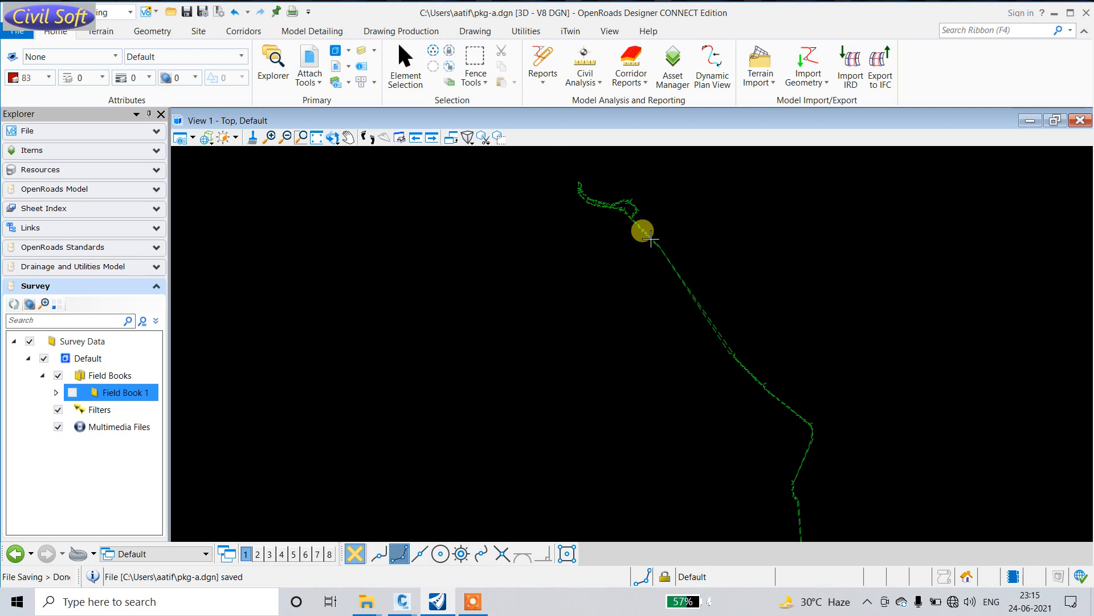